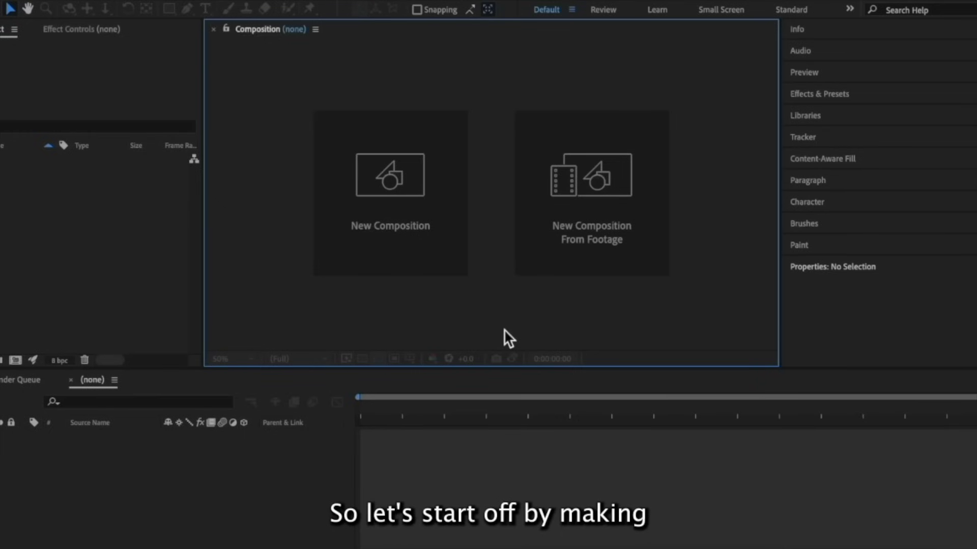
# Create a new vertical composition with a height of 1920 (1080×1920)
pyautogui.click(441, 261)
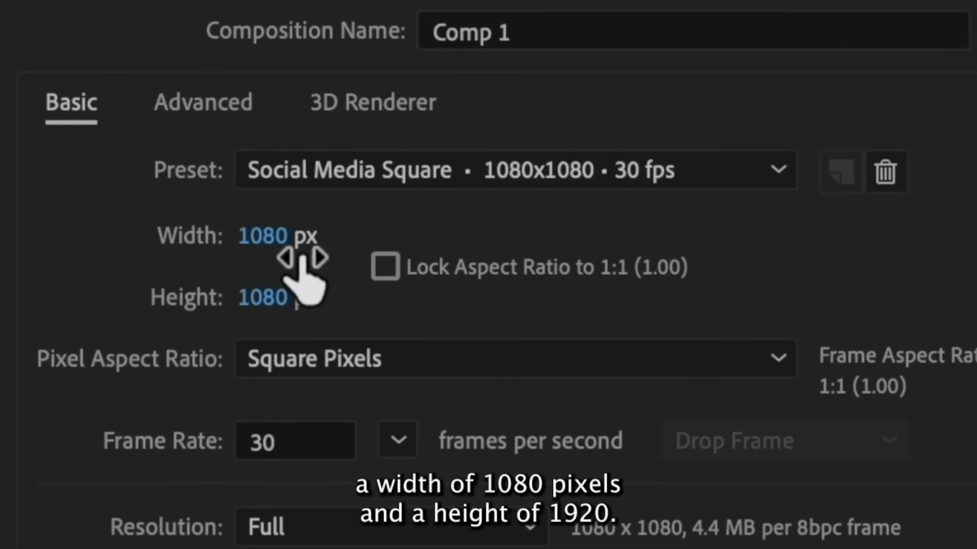
pyautogui.click(267, 297)
pyautogui.write('1920')
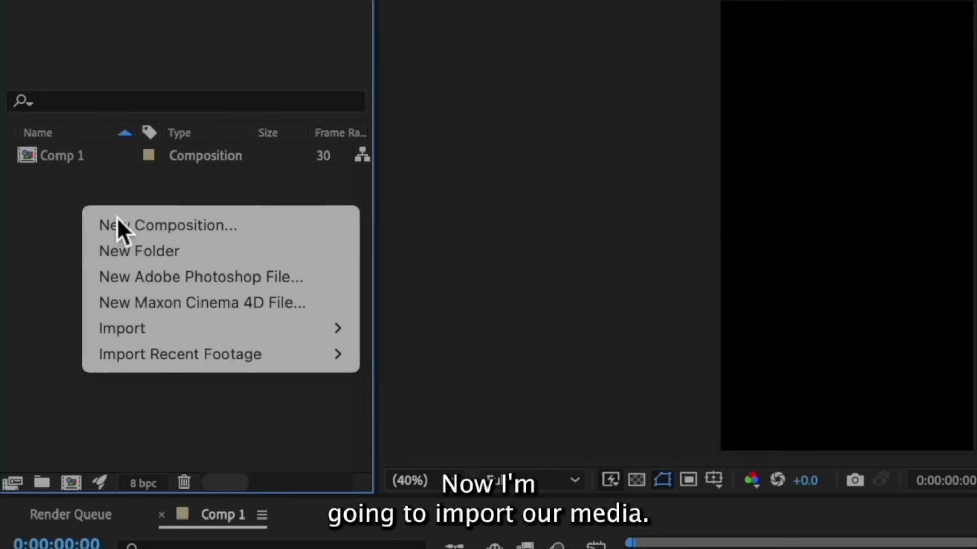
# Import the clips and place IMG_7949.MOV on the timeline
pyautogui.moveTo(159, 334)
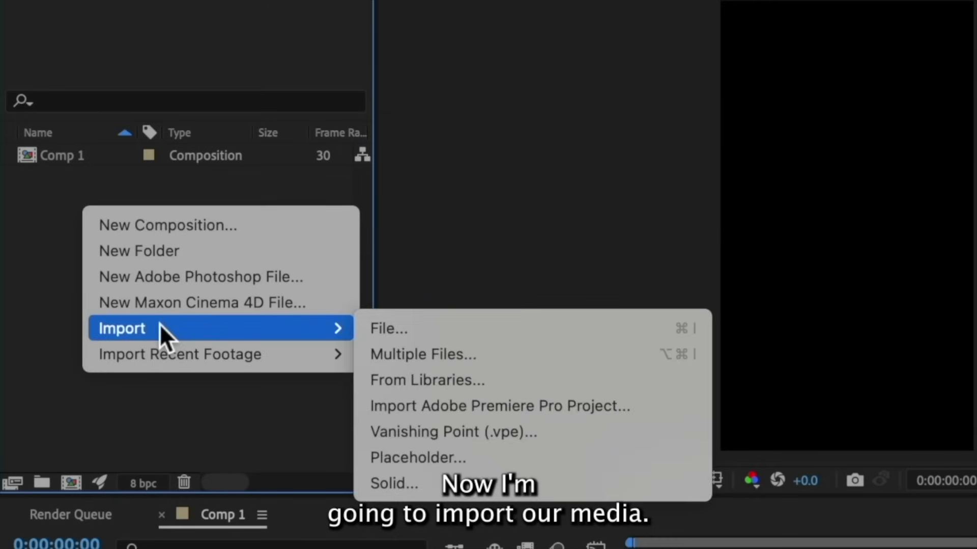
pyautogui.click(447, 331)
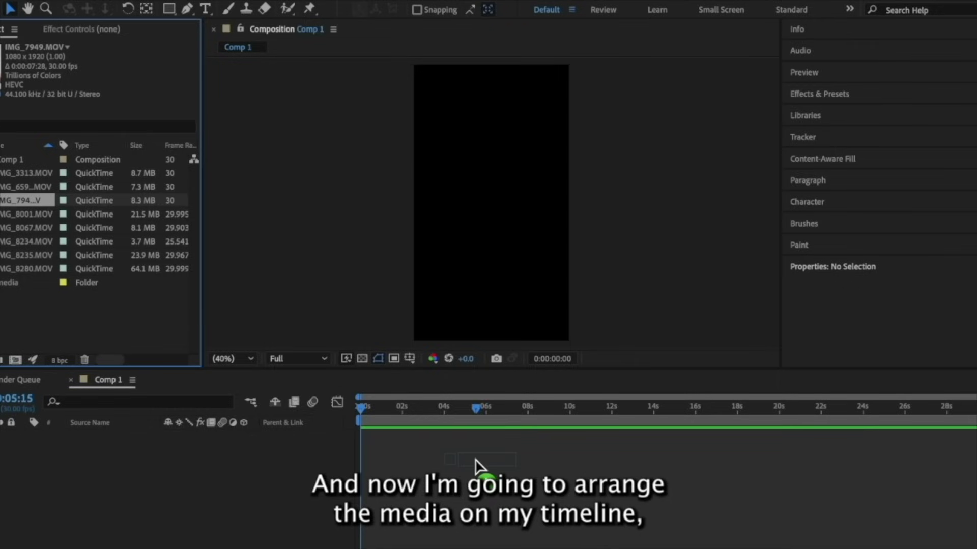
pyautogui.moveTo(478, 465); pyautogui.dragTo(376, 451)
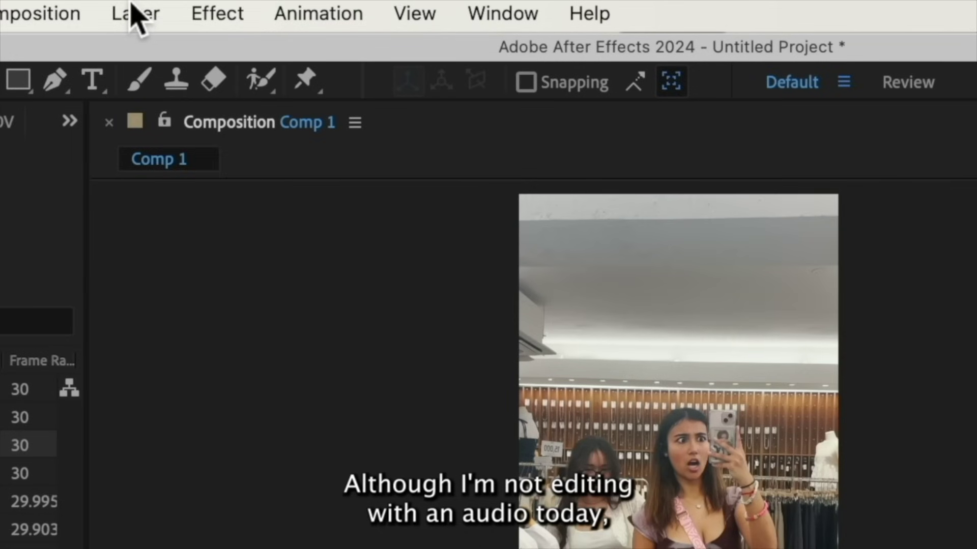
# Add a beat marker on the timeline at 04:20
pyautogui.click(133, 15)
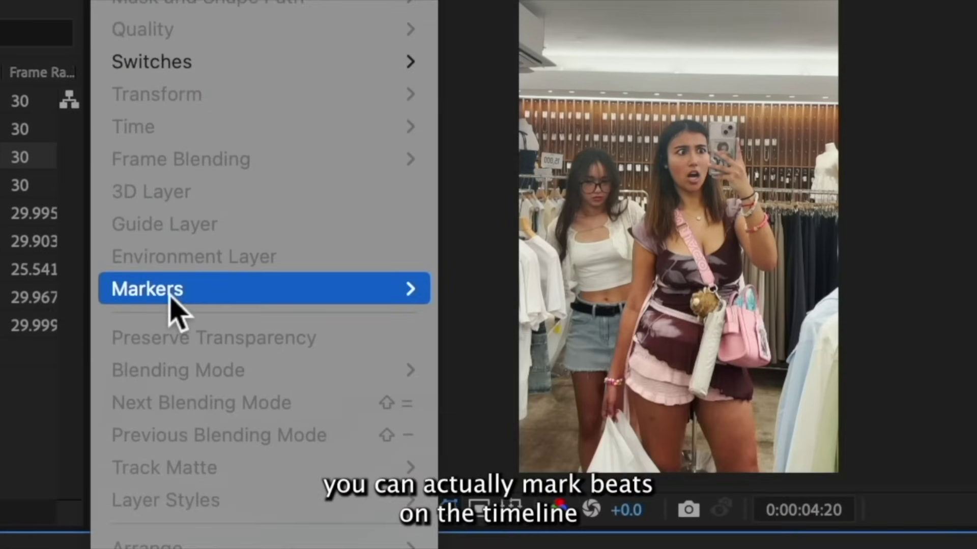
pyautogui.moveTo(173, 298)
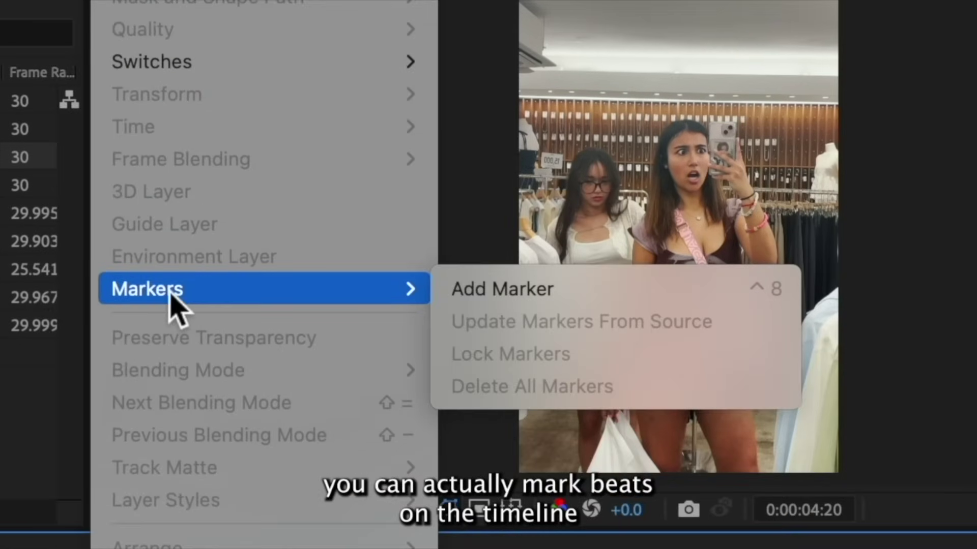
pyautogui.click(491, 294)
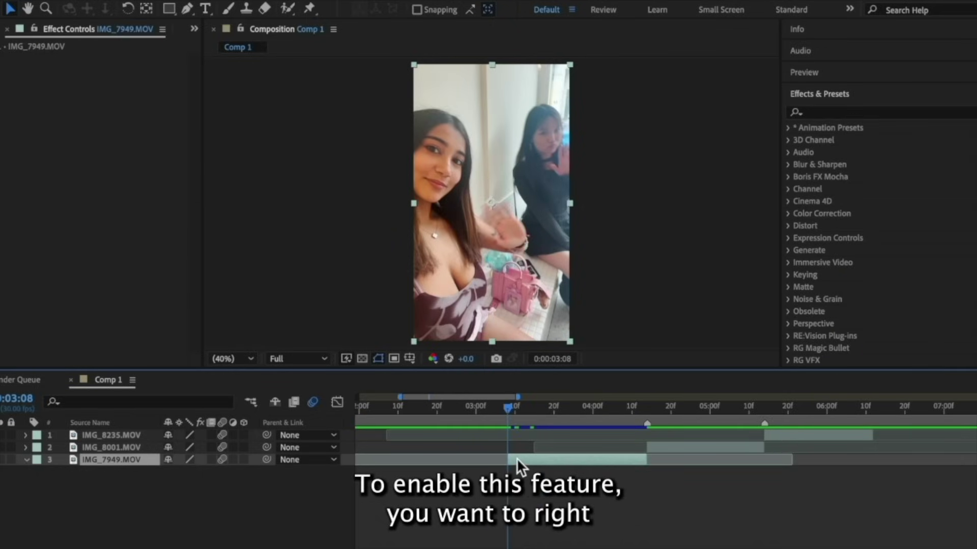
# Enable Time Remapping on IMG_7949.MOV and lower its end Time Remap value to 0:00:05:02
pyautogui.rightClick(517, 458)
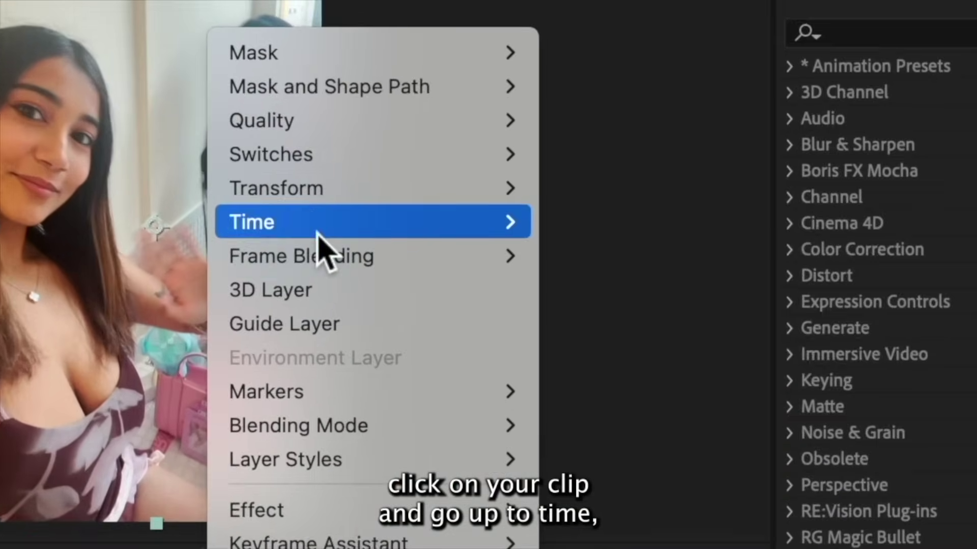
pyautogui.moveTo(567, 205)
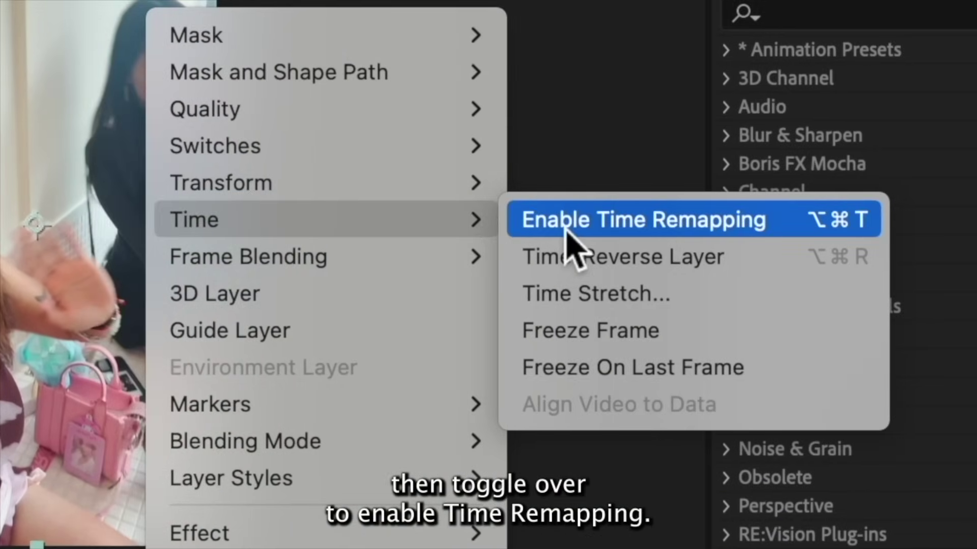
pyautogui.click(567, 228)
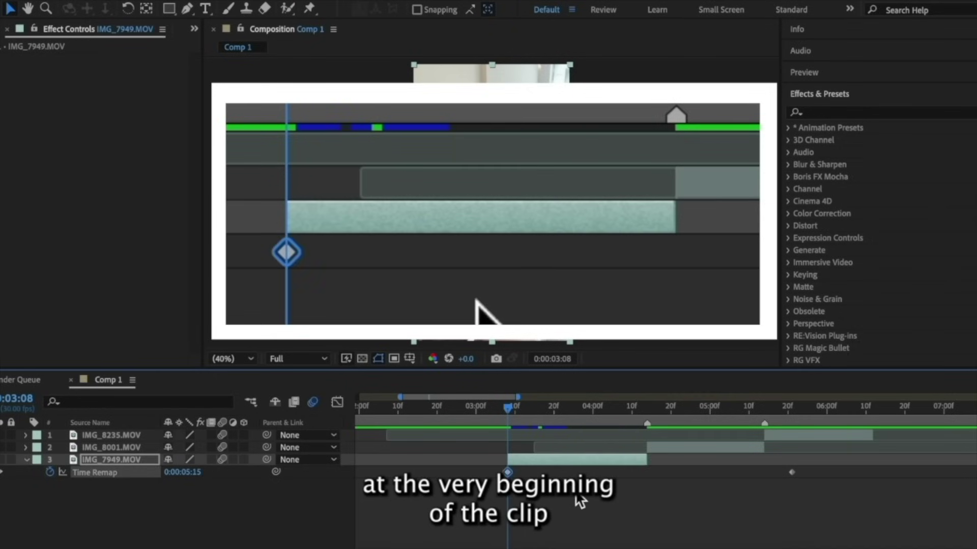
pyautogui.press('o')
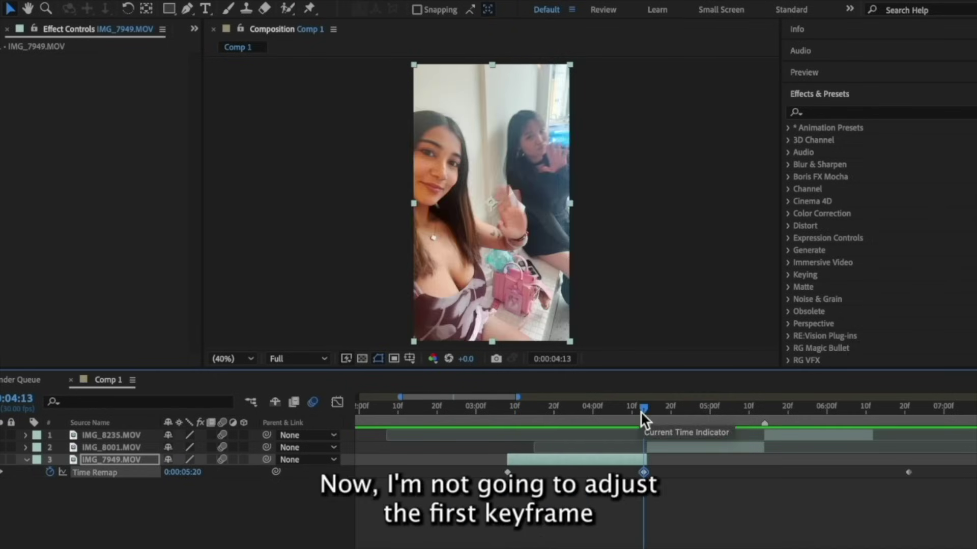
pyautogui.moveTo(640, 411); pyautogui.dragTo(505, 417)
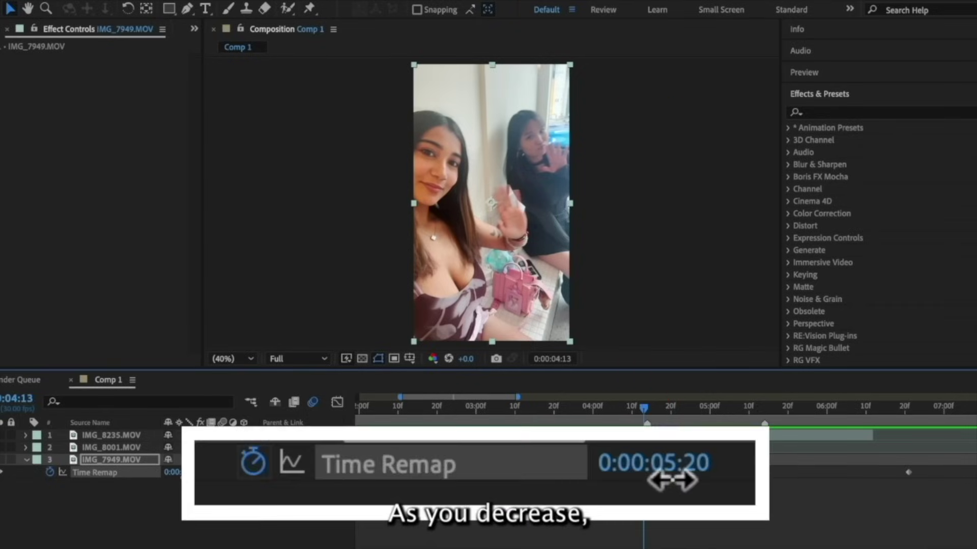
pyautogui.moveTo(184, 476); pyautogui.dragTo(173, 477)
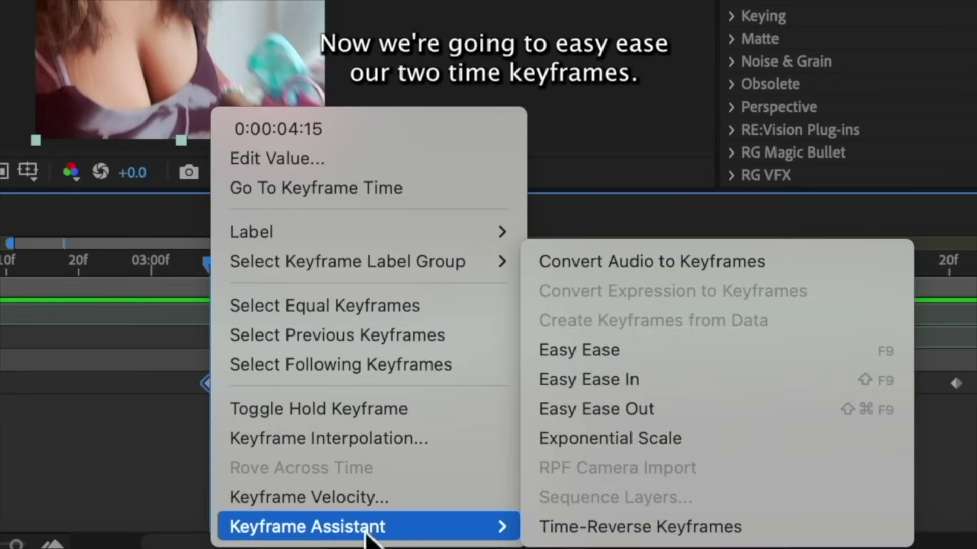
# Easy Ease the two Time Remap keyframes and show the value graph in the Graph Editor
pyautogui.click(621, 366)
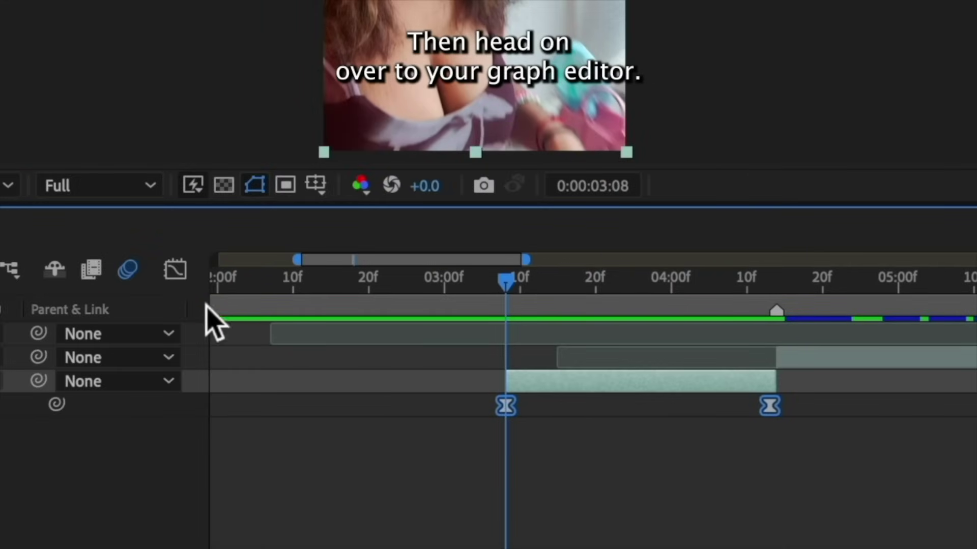
pyautogui.click(177, 272)
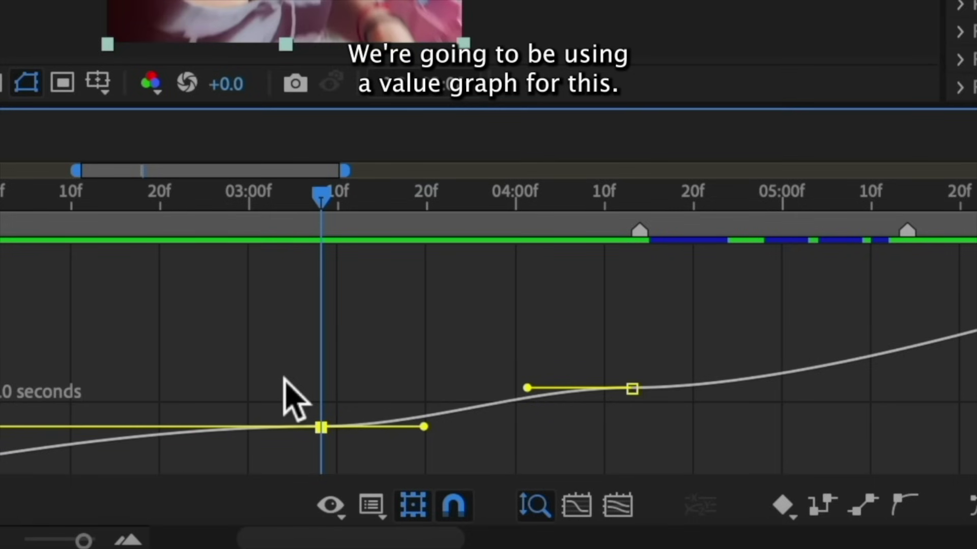
pyautogui.click(384, 526)
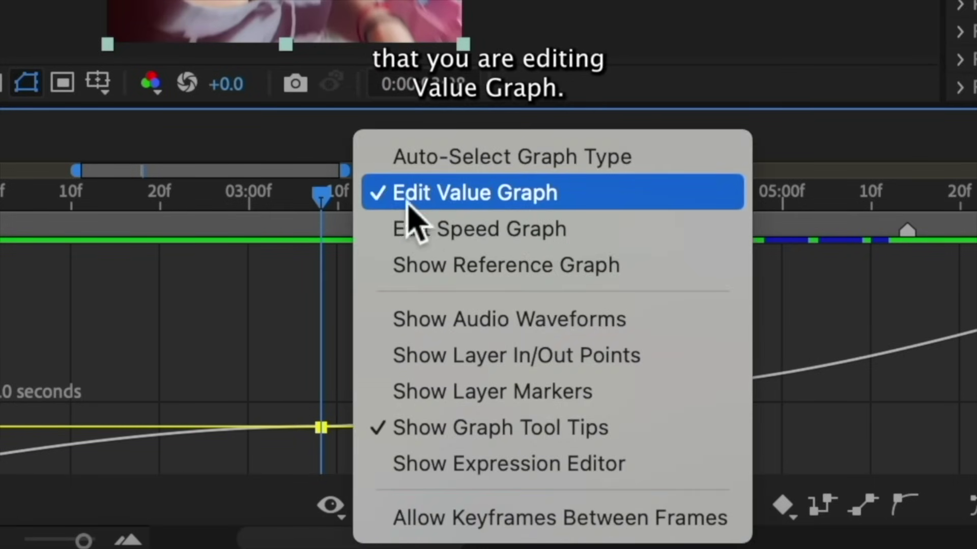
pyautogui.click(537, 205)
# Drag the bezier handles so the curve starts fast, slows, then speeds up
pyautogui.moveTo(423, 427); pyautogui.dragTo(315, 384)
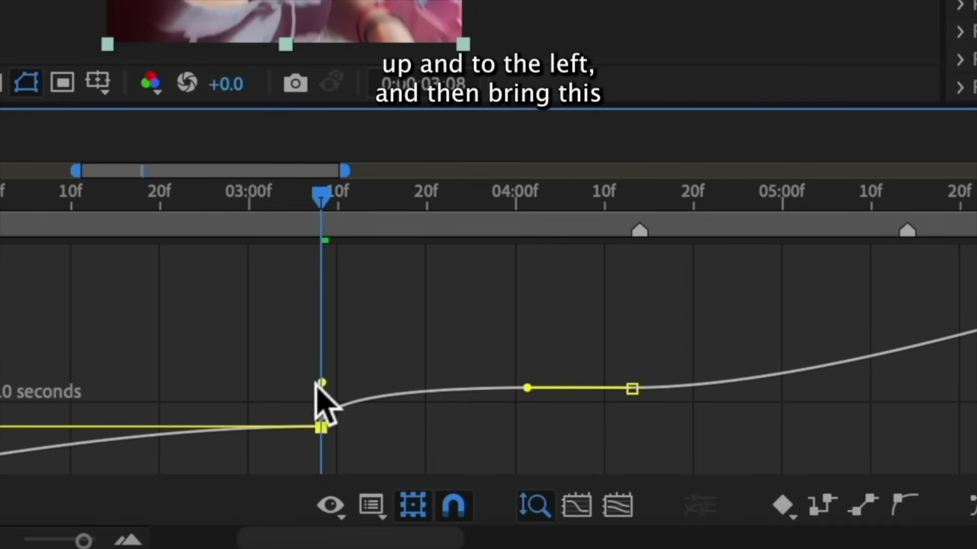
pyautogui.moveTo(527, 388); pyautogui.dragTo(657, 434)
pyautogui.moveTo(322, 383); pyautogui.dragTo(327, 395)
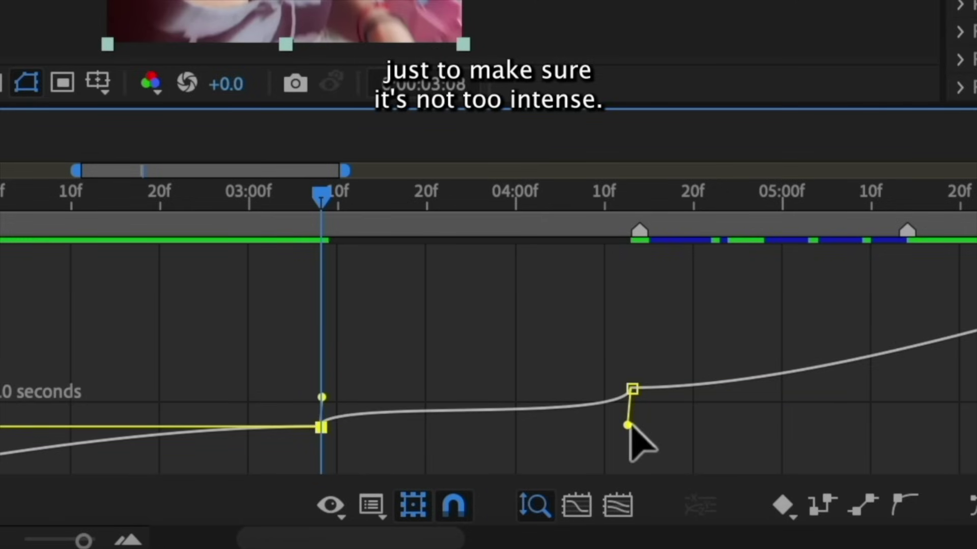
pyautogui.moveTo(627, 422); pyautogui.dragTo(639, 415)
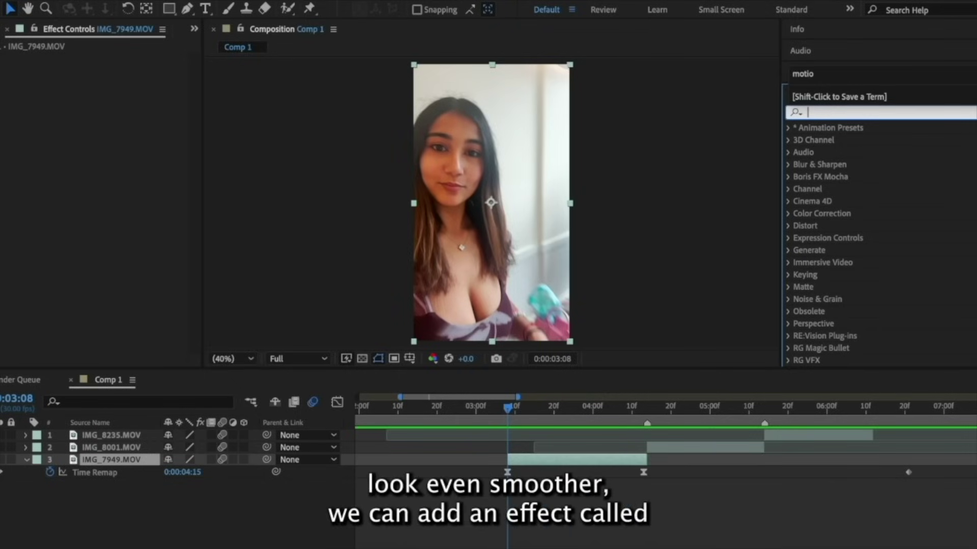
# Apply CC Force Motion Blur from Effects & Presets to the clip layers
pyautogui.write('cc forc')
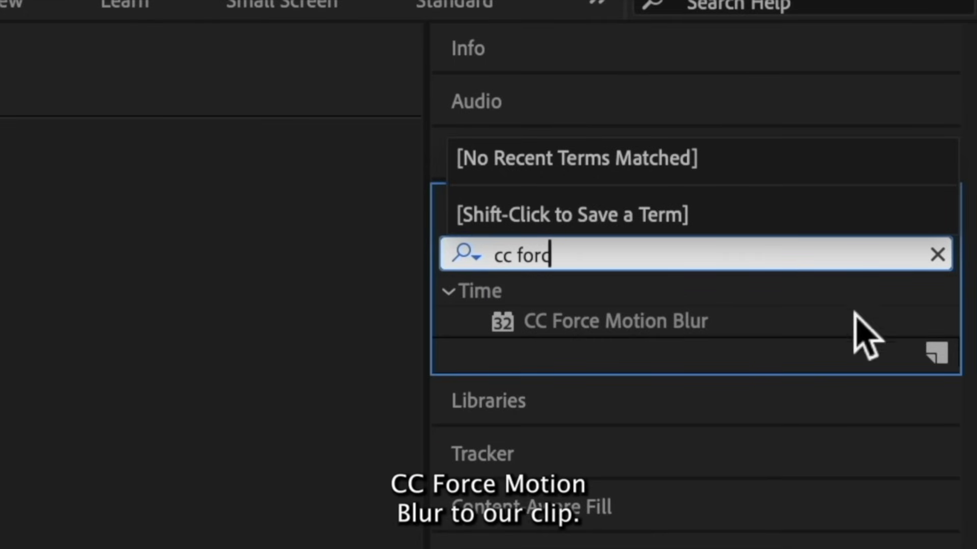
pyautogui.click(676, 319)
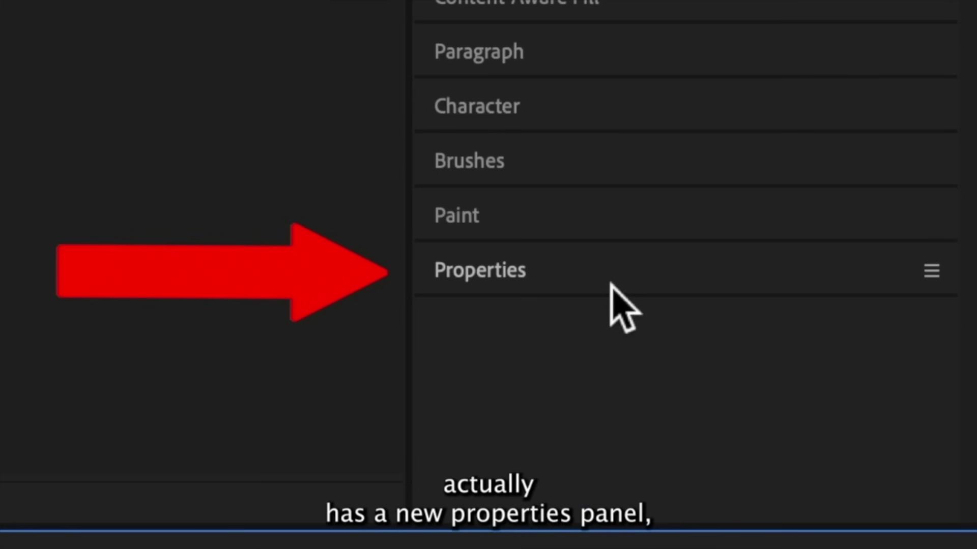
# Keyframe IMG_7949.MOV's Scale from 100% at the clip start to 120% at its end
pyautogui.click(666, 267)
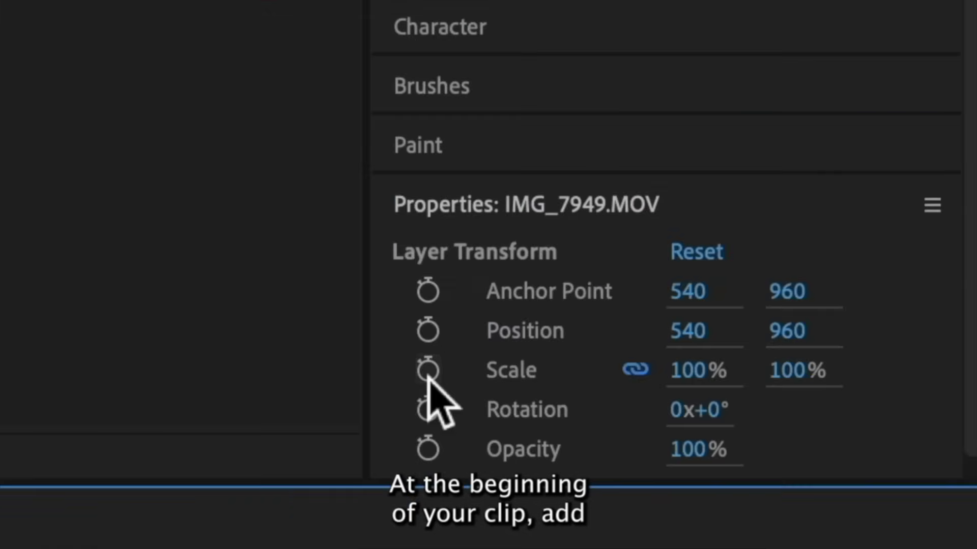
pyautogui.click(428, 370)
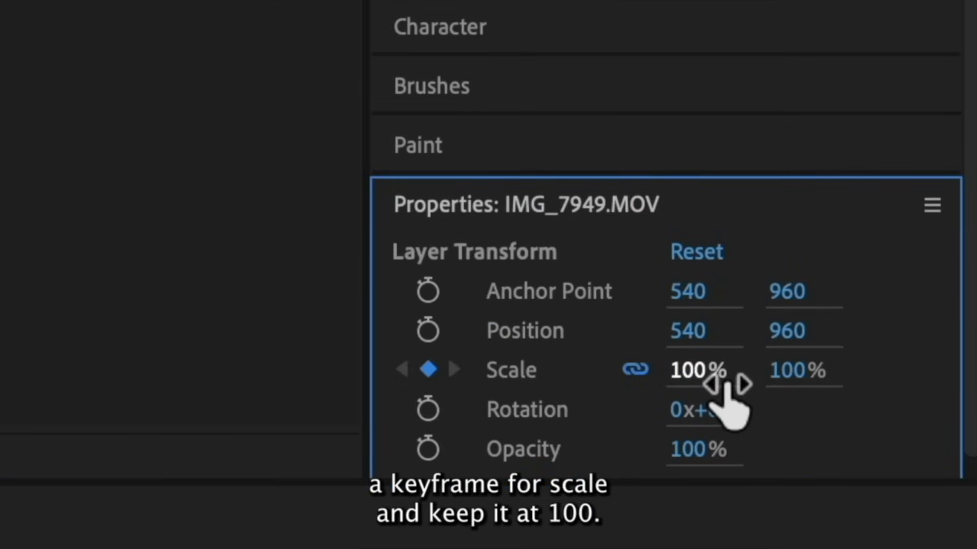
pyautogui.press('o')
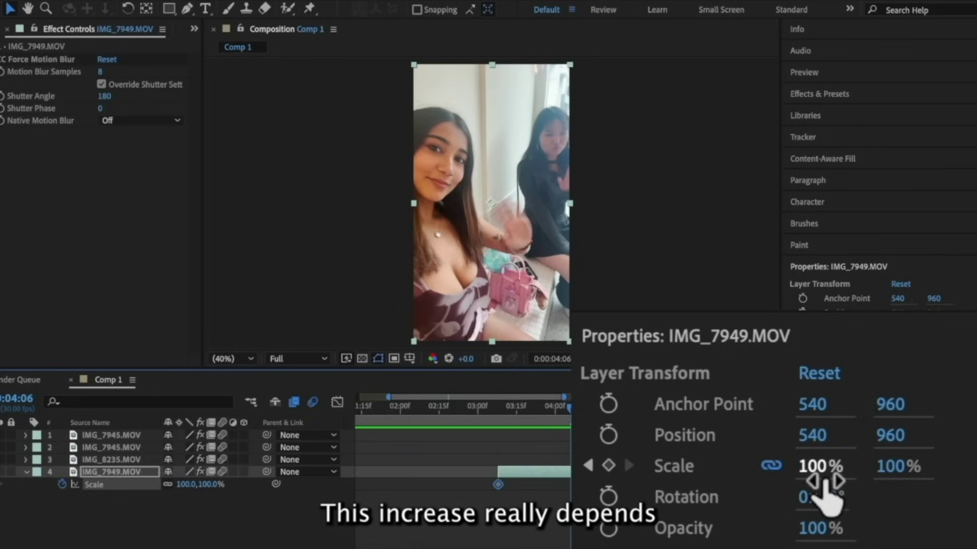
pyautogui.moveTo(827, 490); pyautogui.dragTo(873, 494)
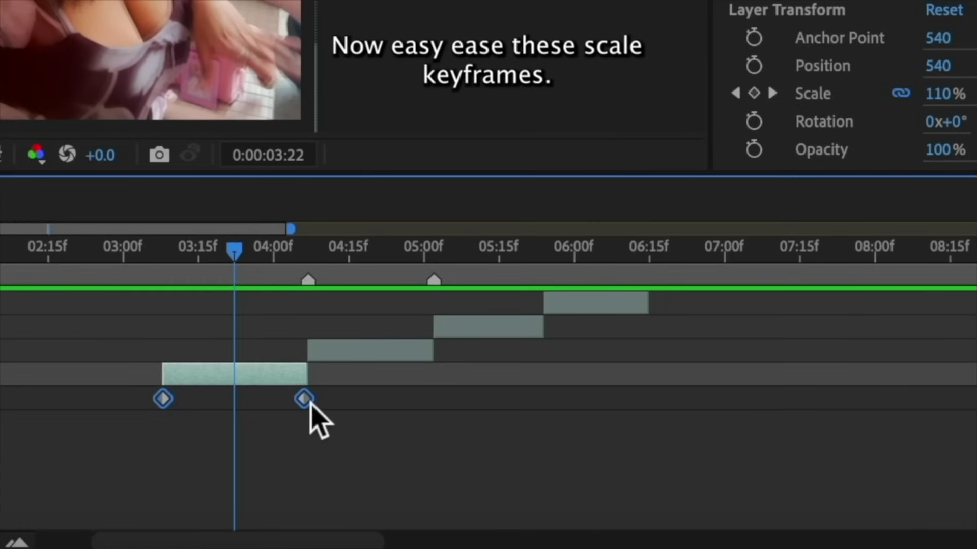
# Easy Ease the Scale keyframes and spread them out to 03:08 and 04:06
pyautogui.rightClick(305, 399)
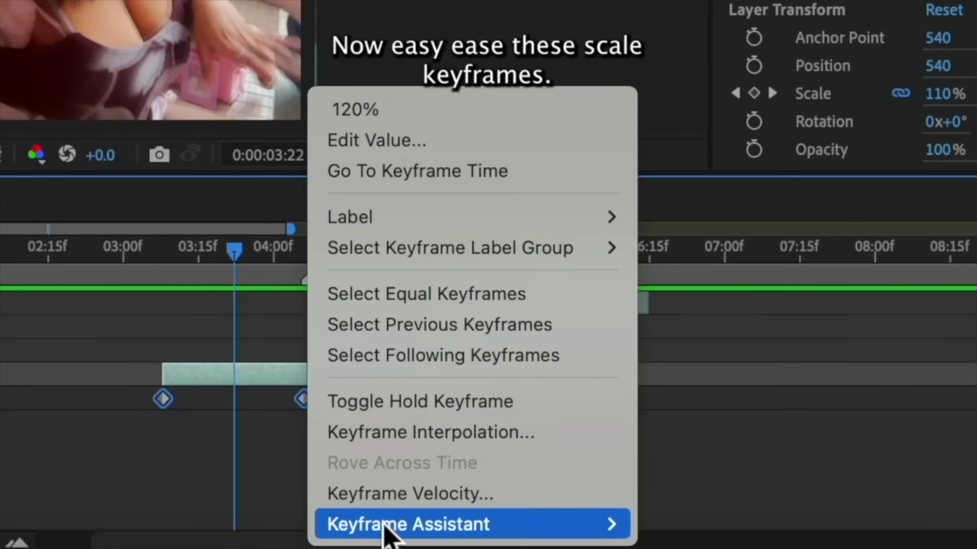
pyautogui.moveTo(389, 526)
pyautogui.click(684, 344)
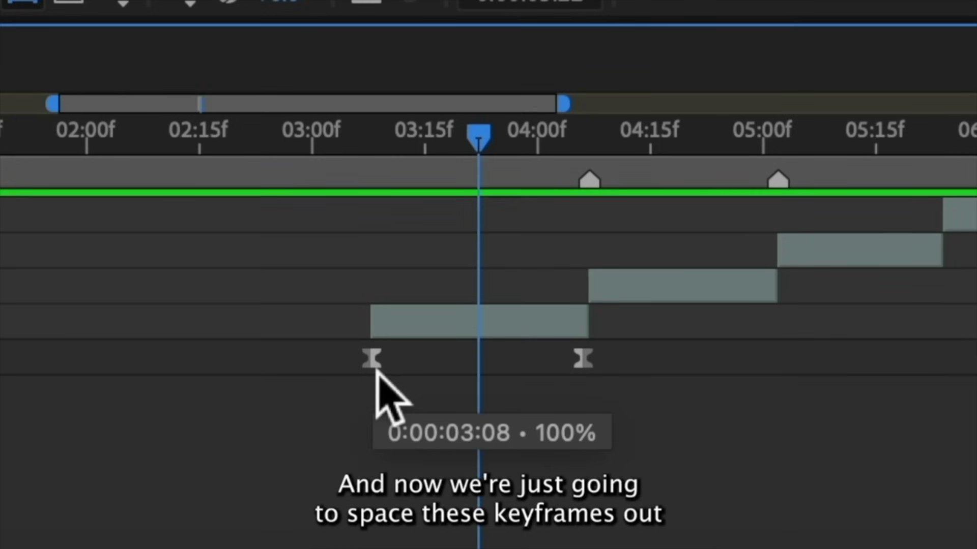
pyautogui.moveTo(372, 374); pyautogui.dragTo(323, 375)
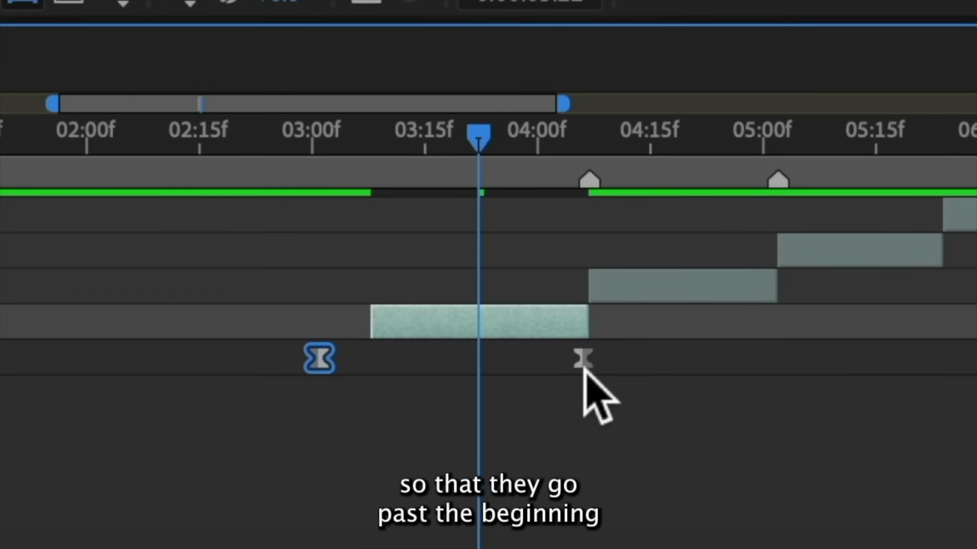
pyautogui.moveTo(583, 363); pyautogui.dragTo(656, 368)
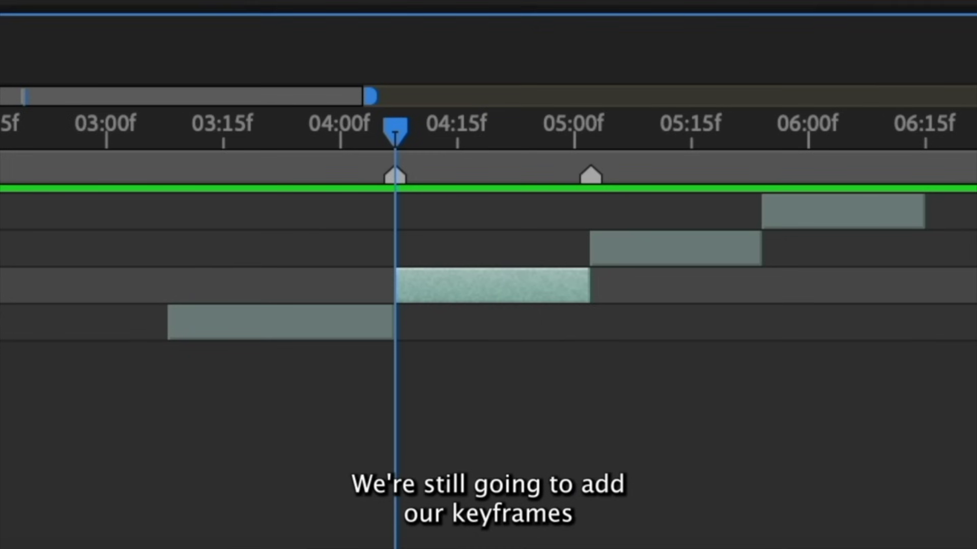
# Keyframe IMG_8235.MOV's Scale starting at 130% at 04:07, zooming back out, with Easy Ease
pyautogui.hotkey('alt', 'shift', 's')
pyautogui.press('o')
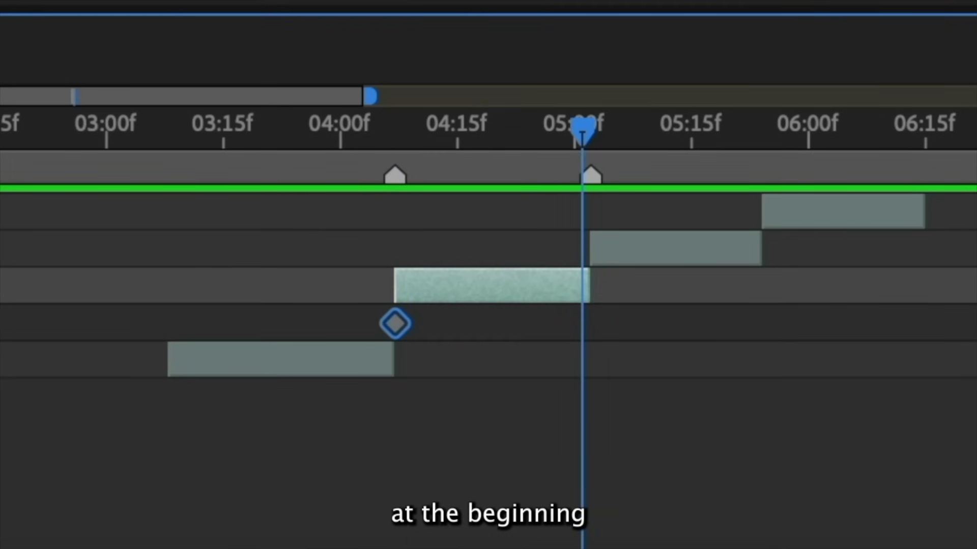
pyautogui.hotkey('alt', 'shift', 's')
pyautogui.press('j')
pyautogui.moveTo(814, 318); pyautogui.dragTo(867, 332)
pyautogui.rightClick(572, 472)
pyautogui.moveTo(626, 545)
pyautogui.click(792, 452)
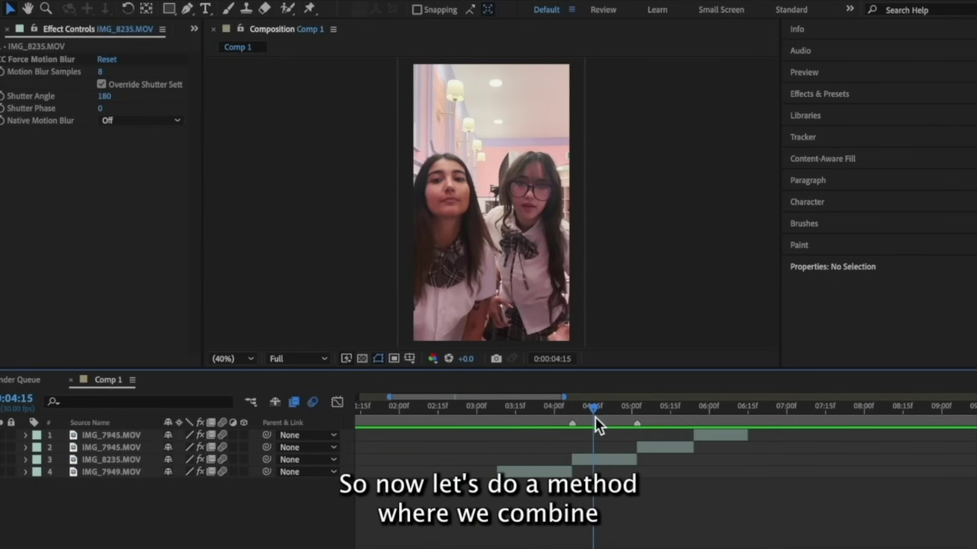
# Add Null 1 above IMG_8235.MOV and make it the clip's parent
pyautogui.moveTo(595, 419); pyautogui.dragTo(619, 419)
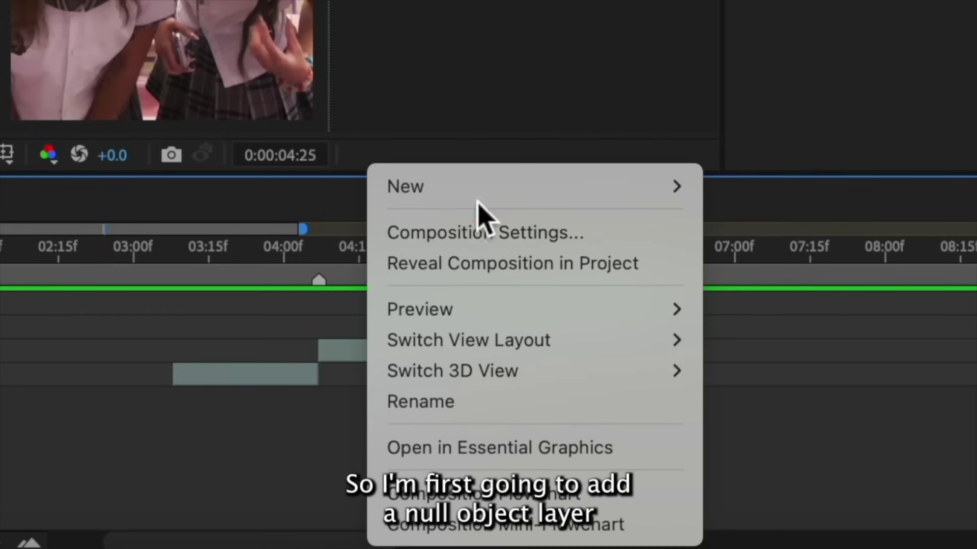
pyautogui.moveTo(563, 189)
pyautogui.click(794, 374)
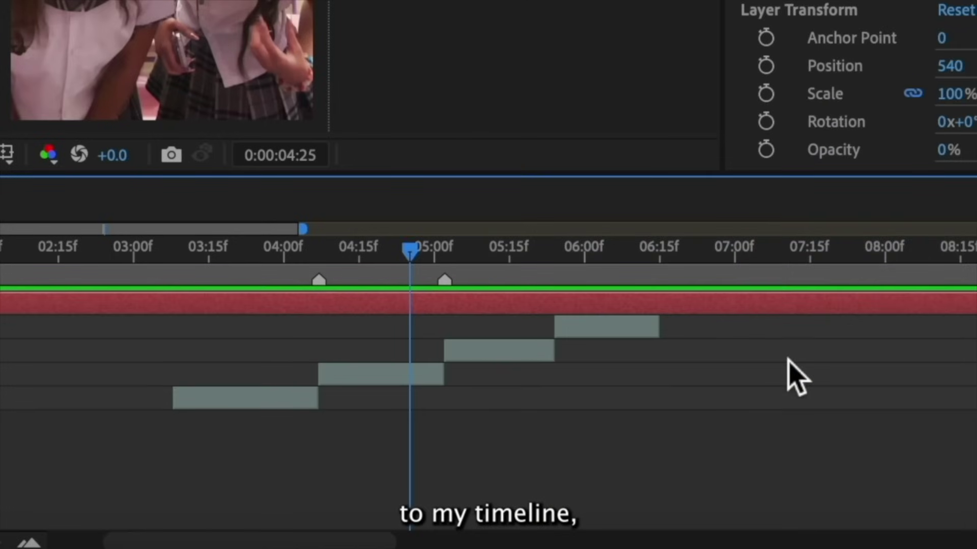
pyautogui.moveTo(109, 435); pyautogui.dragTo(136, 477)
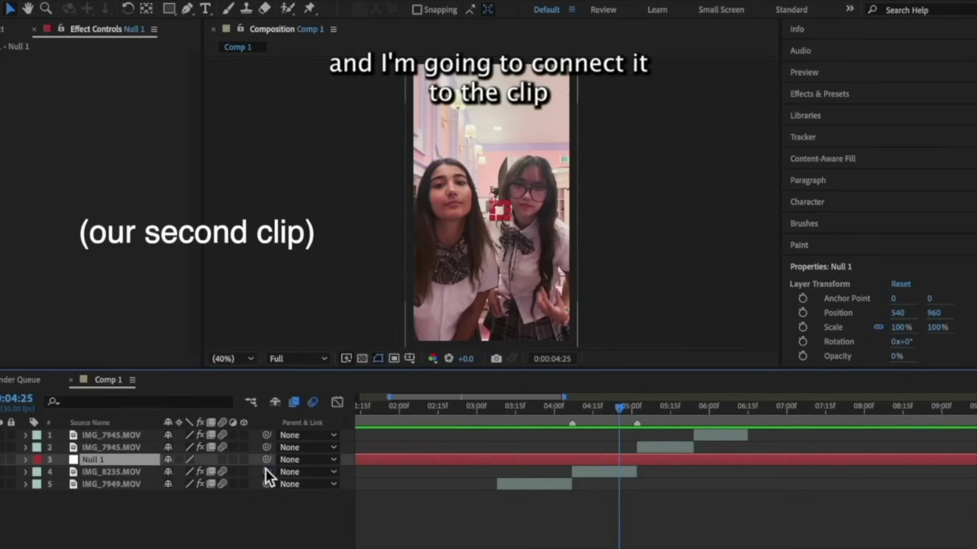
pyautogui.moveTo(266, 472); pyautogui.dragTo(606, 460)
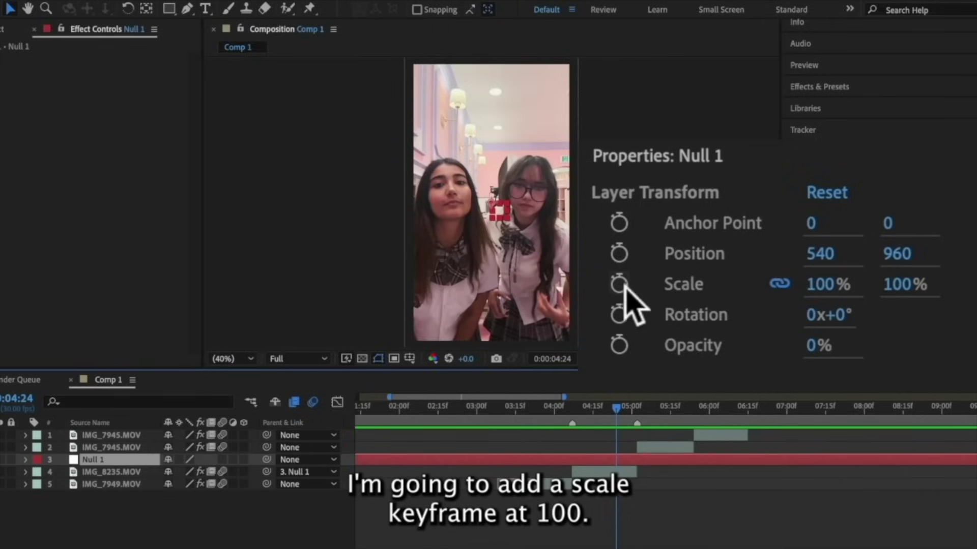
# Keyframe Null 1's Scale from 100% down to 77% at the clip's end, 05:01
pyautogui.click(619, 284)
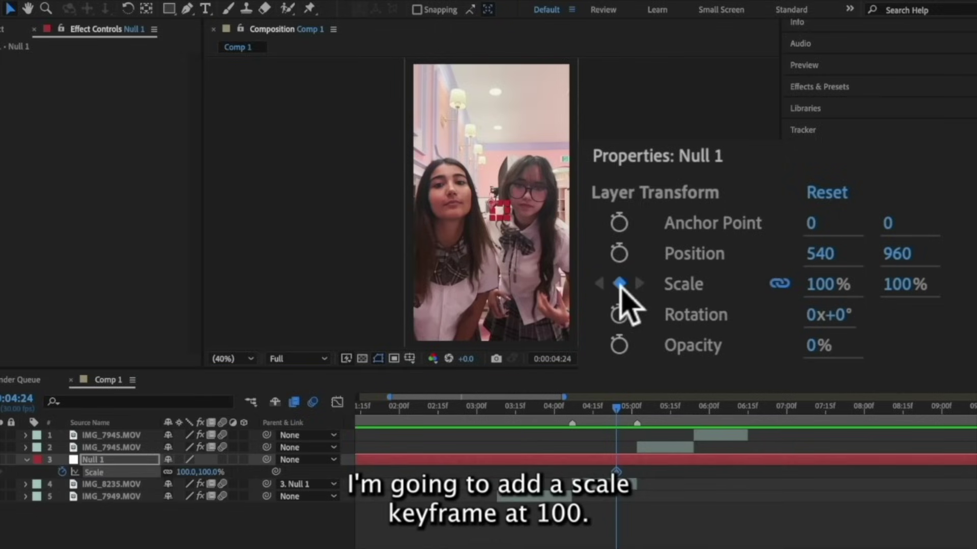
pyautogui.moveTo(616, 407); pyautogui.dragTo(636, 407)
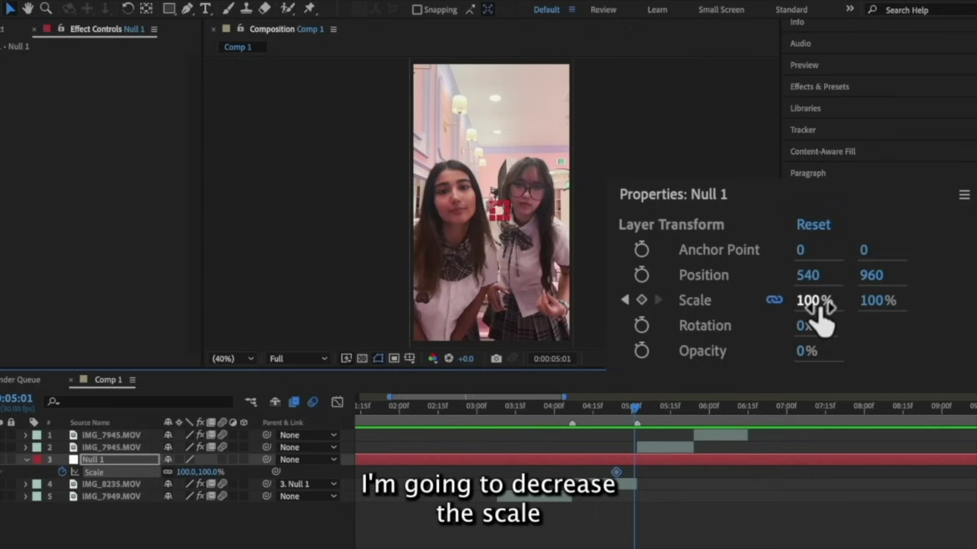
pyautogui.moveTo(815, 312); pyautogui.dragTo(792, 320)
# Easy Ease Null 1's Scale keyframes and reshape the curve to snap hard at the end
pyautogui.rightClick(616, 472)
pyautogui.moveTo(671, 543)
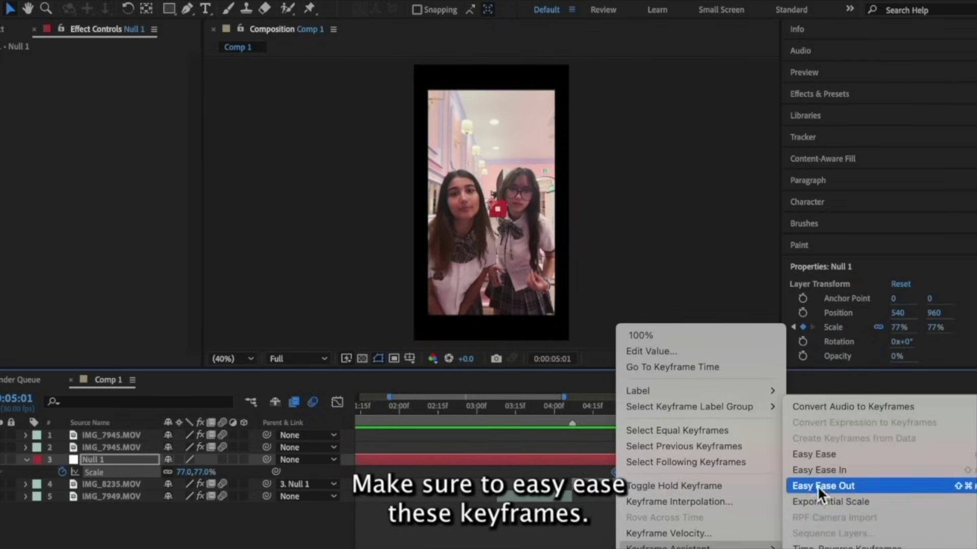
pyautogui.click(810, 452)
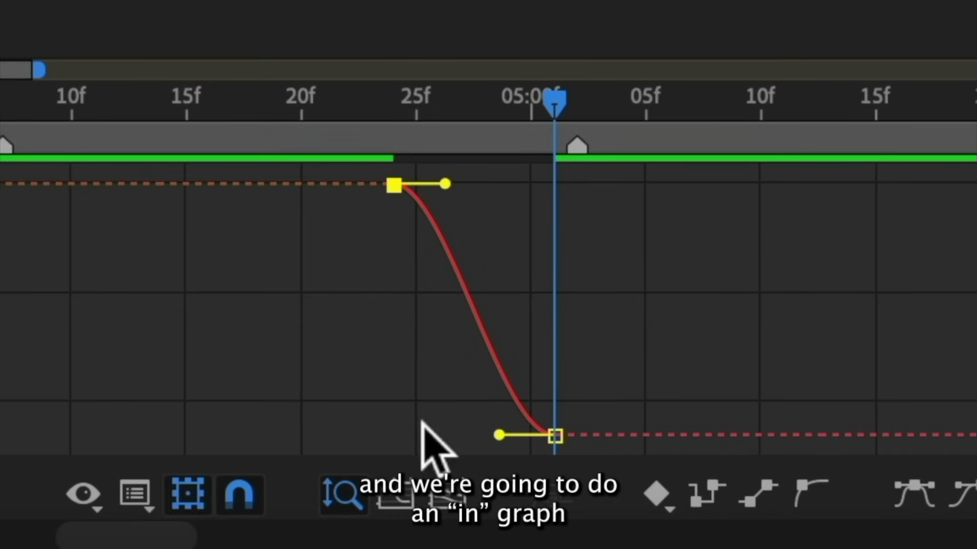
pyautogui.moveTo(499, 435); pyautogui.dragTo(547, 228)
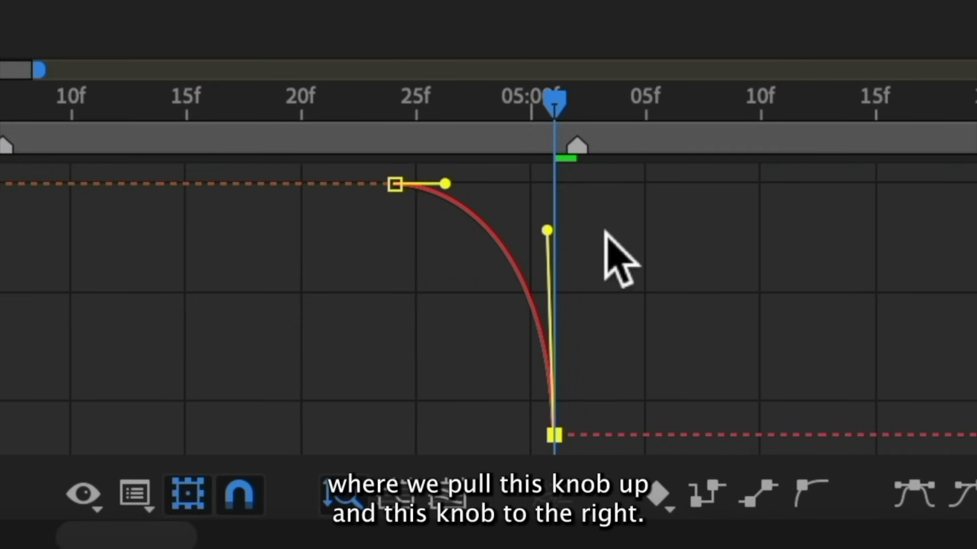
pyautogui.moveTo(445, 183); pyautogui.dragTo(513, 184)
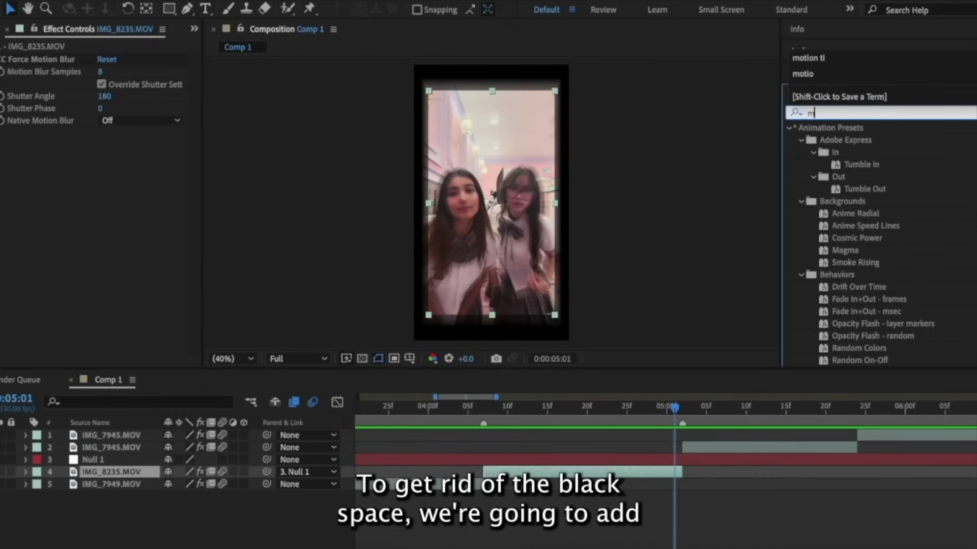
# Apply Motion Tile to IMG_8235.MOV with output width 200 and set its output height
pyautogui.write('tion til')
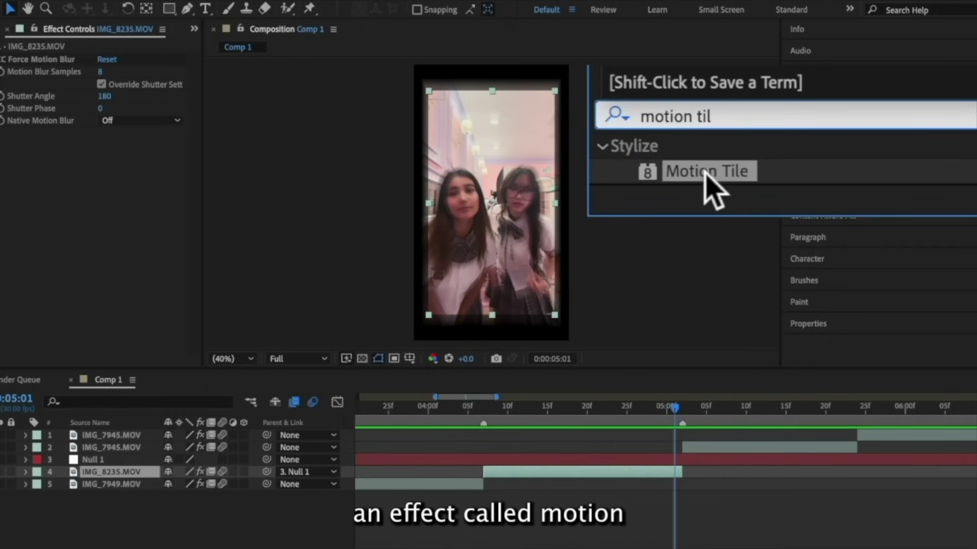
pyautogui.doubleClick(705, 172)
pyautogui.click(107, 181)
pyautogui.write('200')
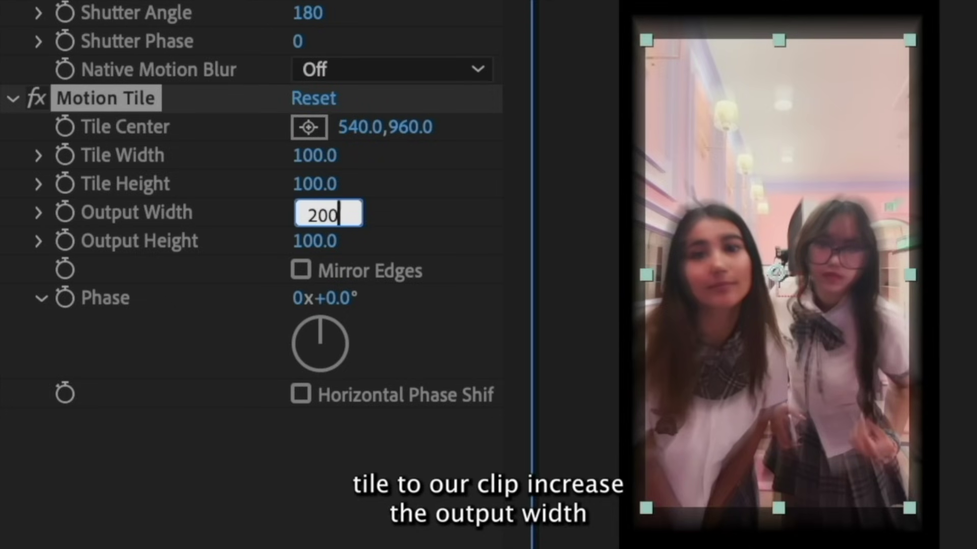
pyautogui.press('Return')
pyautogui.click(324, 242)
pyautogui.write('2')
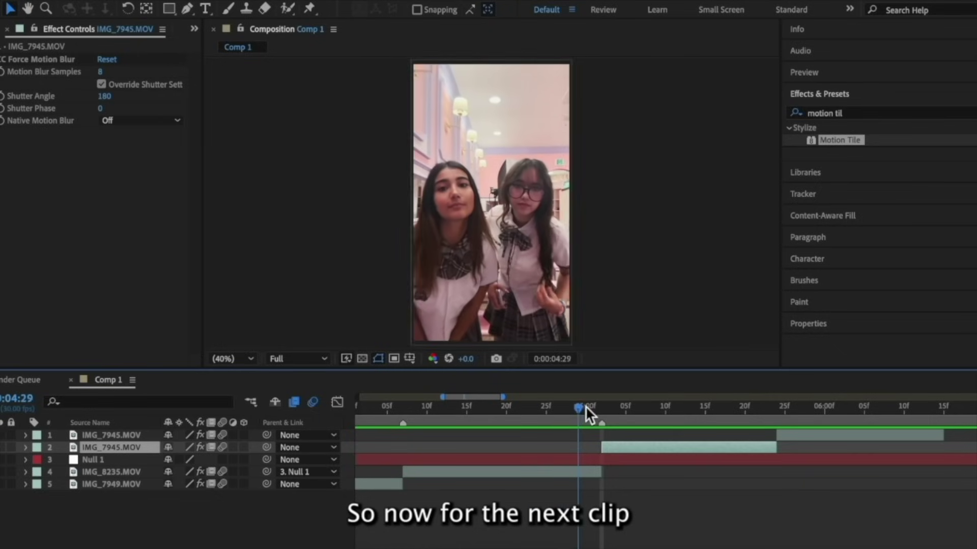
# Apply Motion Tile to IMG_7945.MOV with output width 200 and Mirror Edges on
pyautogui.moveTo(584, 408); pyautogui.dragTo(604, 410)
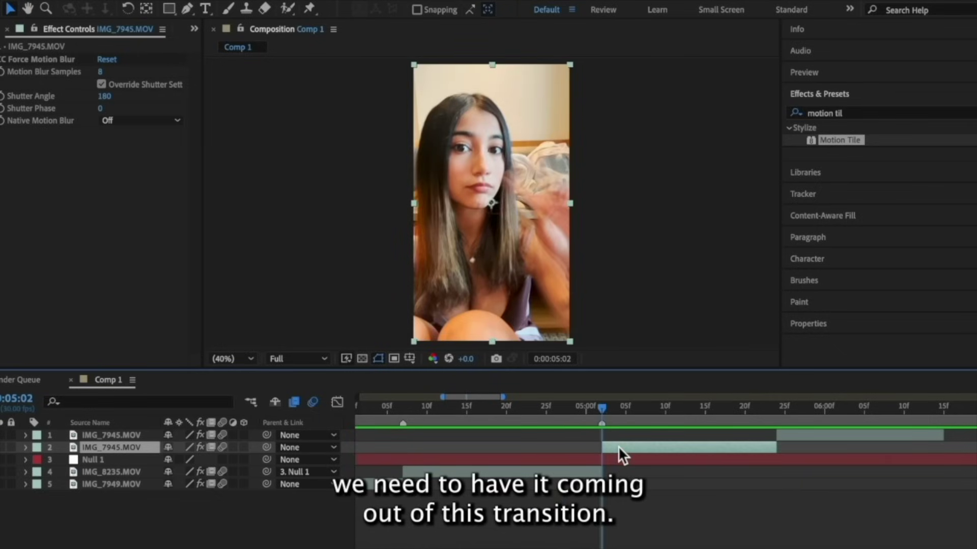
pyautogui.moveTo(843, 141); pyautogui.dragTo(144, 232)
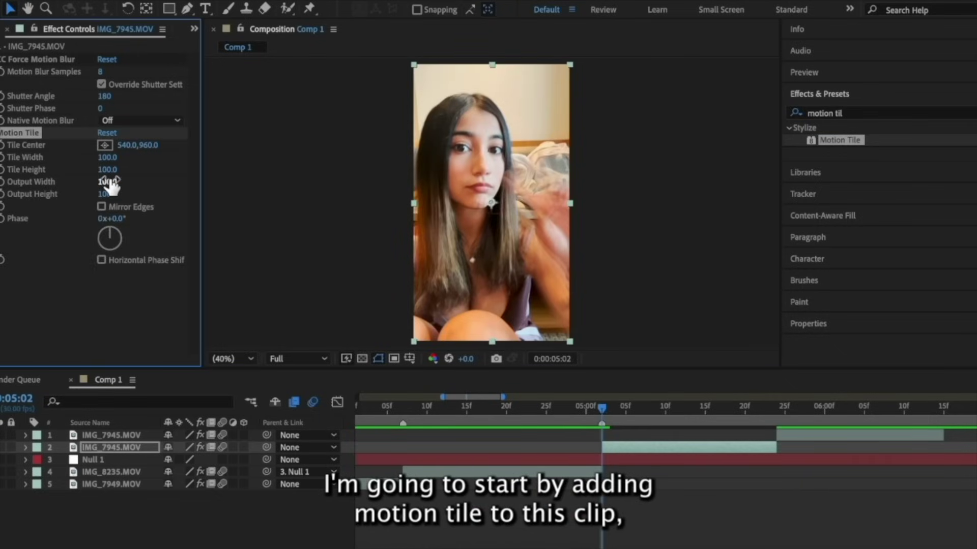
pyautogui.write('200')
pyautogui.press('Return')
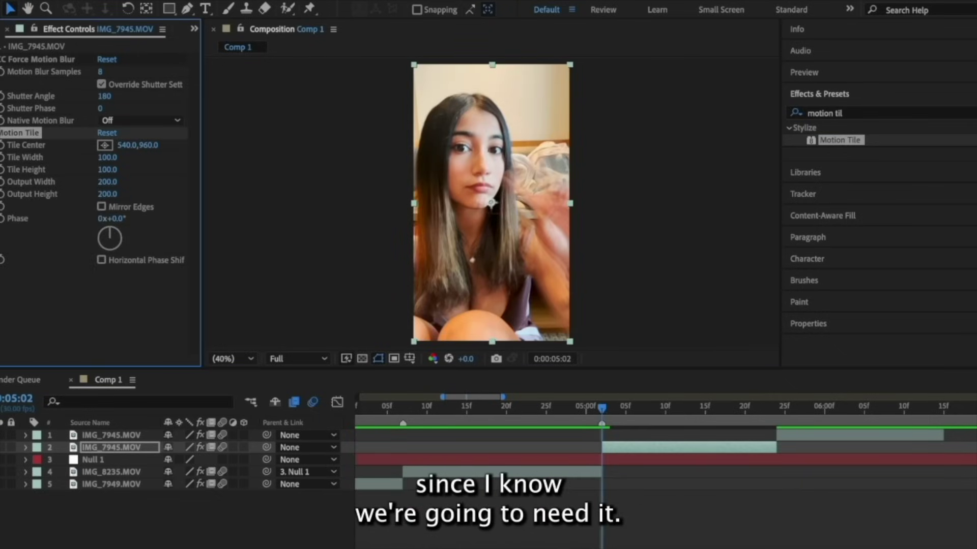
pyautogui.click(814, 324)
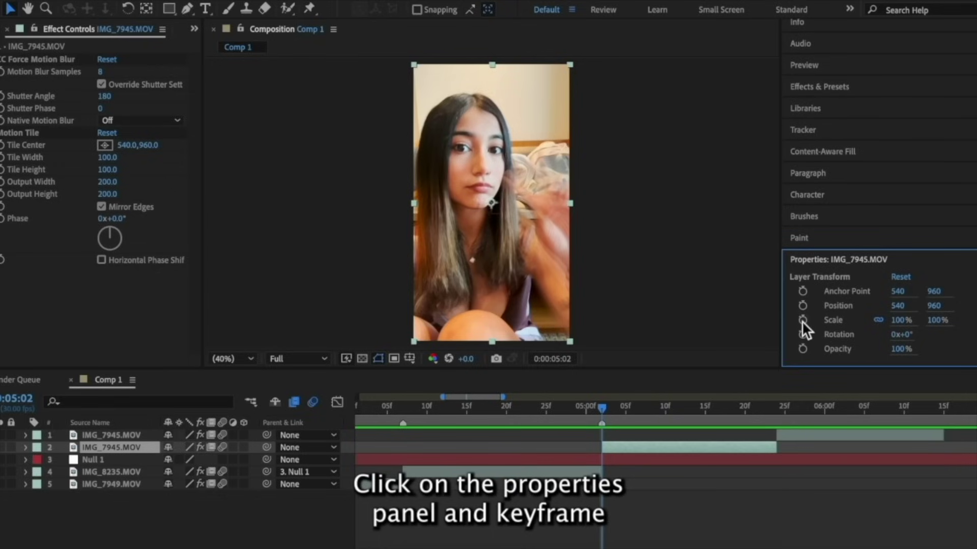
# Keyframe IMG_7945.MOV's Scale from about 79% at its first frame to 100% at 05:09
pyautogui.click(802, 320)
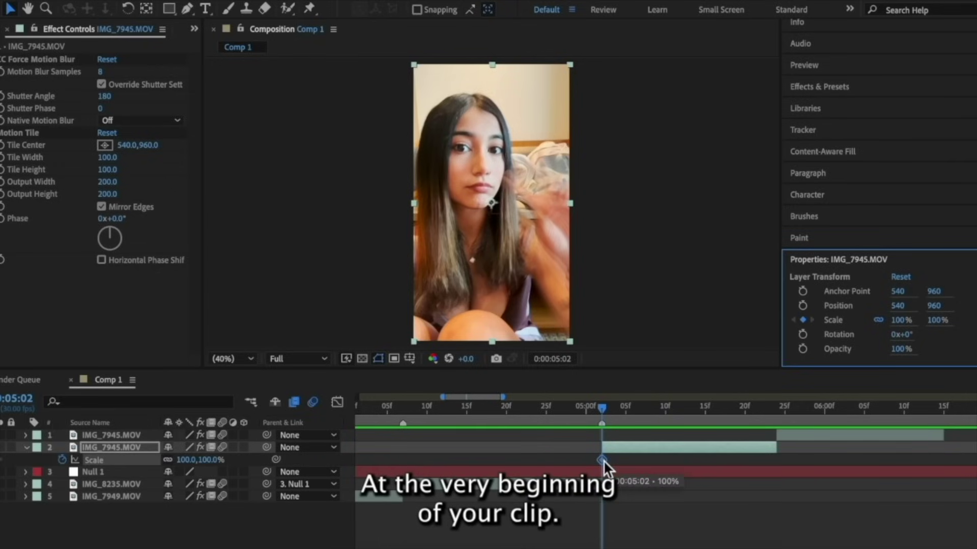
pyautogui.moveTo(900, 320); pyautogui.dragTo(886, 330)
pyautogui.moveTo(772, 323); pyautogui.dragTo(776, 323)
pyautogui.moveTo(604, 408); pyautogui.dragTo(622, 408)
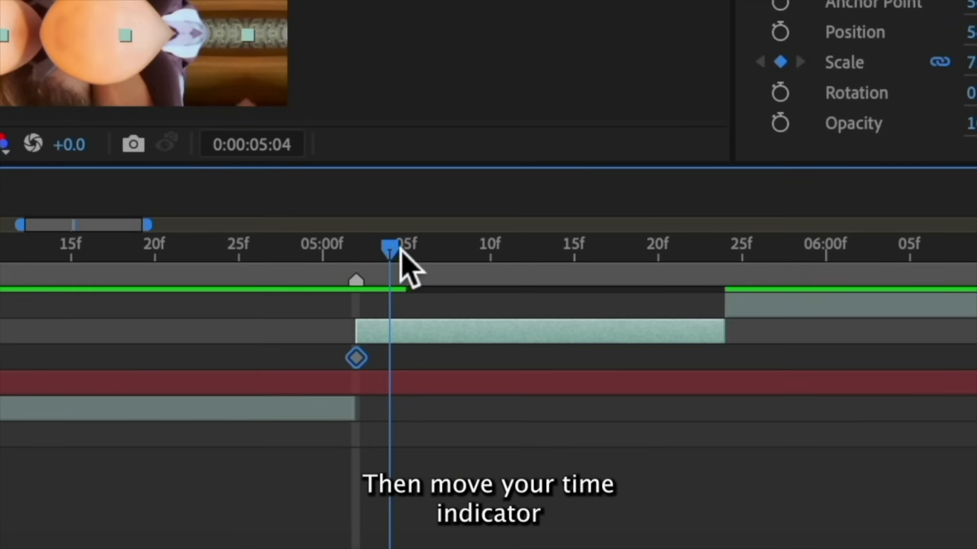
pyautogui.moveTo(399, 248); pyautogui.dragTo(478, 262)
pyautogui.click(971, 62)
pyautogui.write('100')
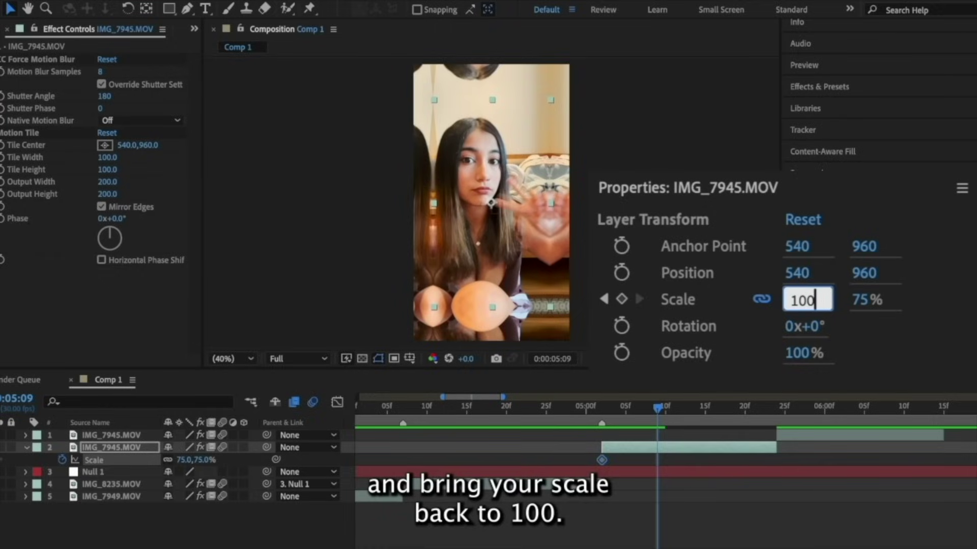
pyautogui.press('Return')
# Easy Ease the Scale keyframes and shape the graph to jump fast then settle
pyautogui.rightClick(602, 460)
pyautogui.moveTo(712, 542)
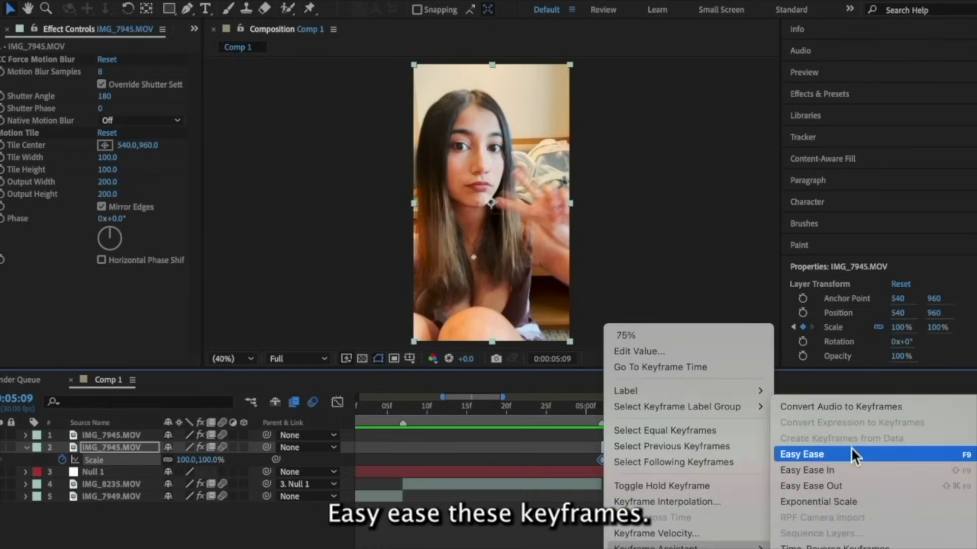
pyautogui.click(853, 453)
pyautogui.hotkey('shift', 'F3')
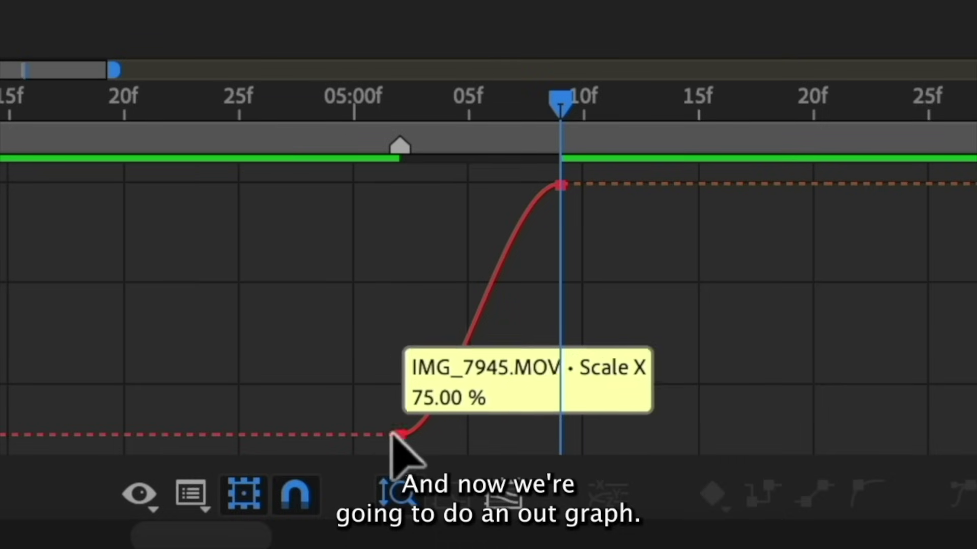
pyautogui.click(399, 435)
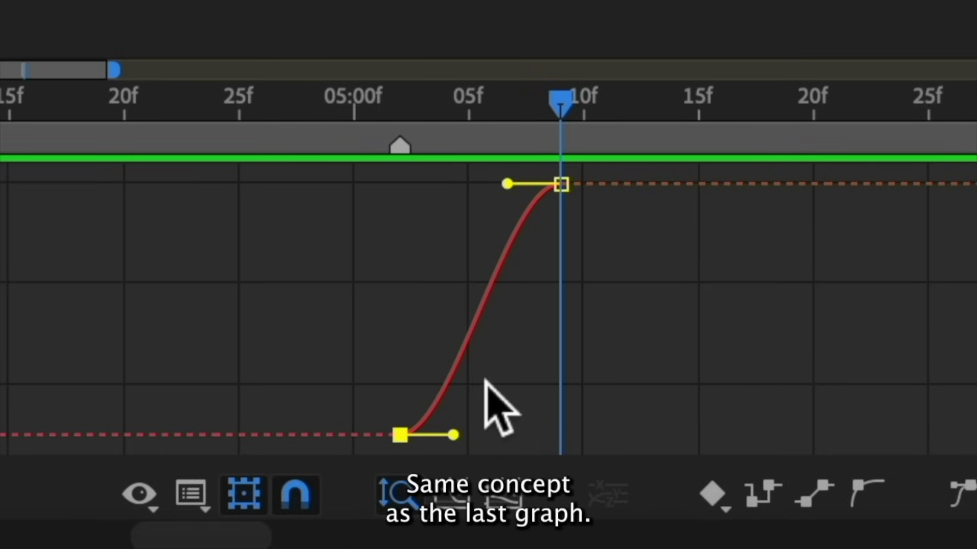
pyautogui.moveTo(452, 435); pyautogui.dragTo(285, 273)
pyautogui.moveTo(508, 186); pyautogui.dragTo(443, 190)
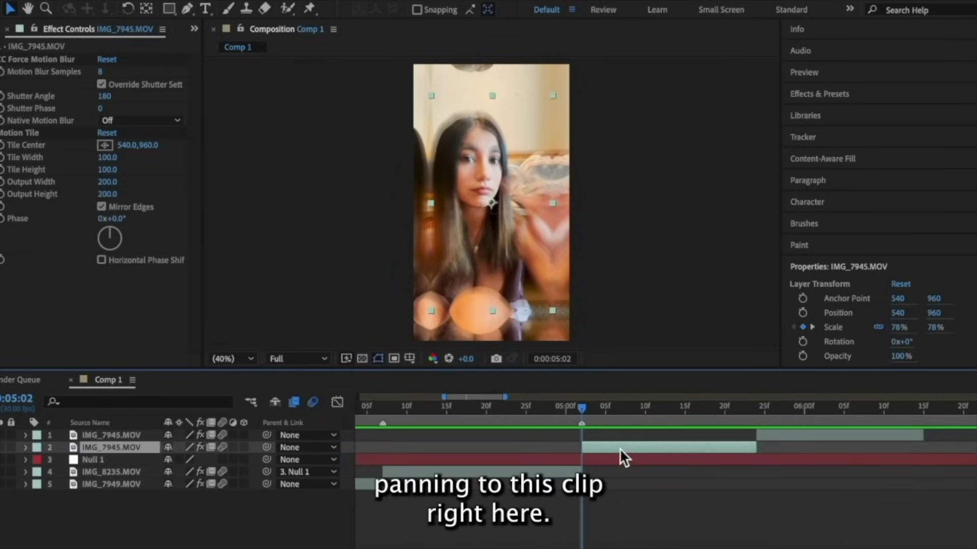
# Add a second null object, Null 2, and make it the parent of IMG_7945.MOV
pyautogui.rightClick(599, 508)
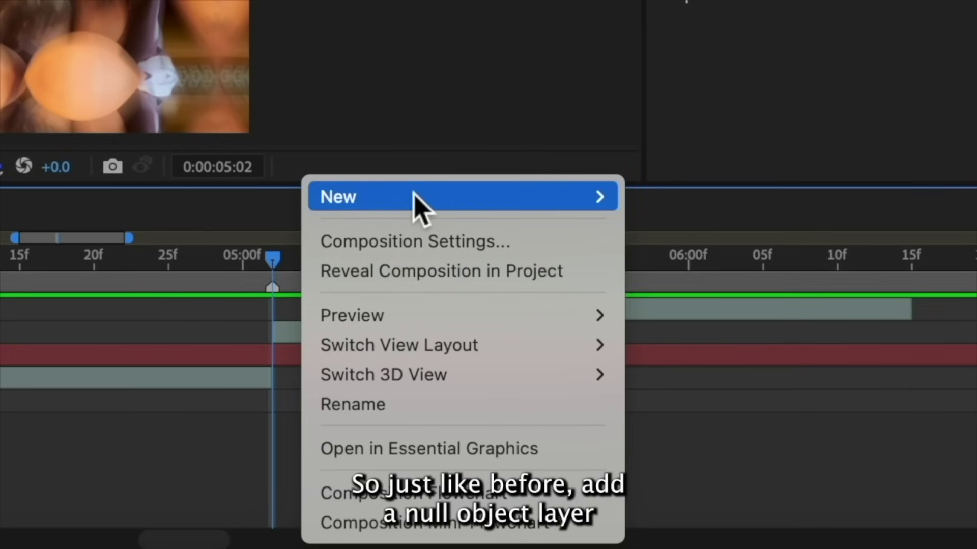
pyautogui.moveTo(657, 377)
pyautogui.click(743, 362)
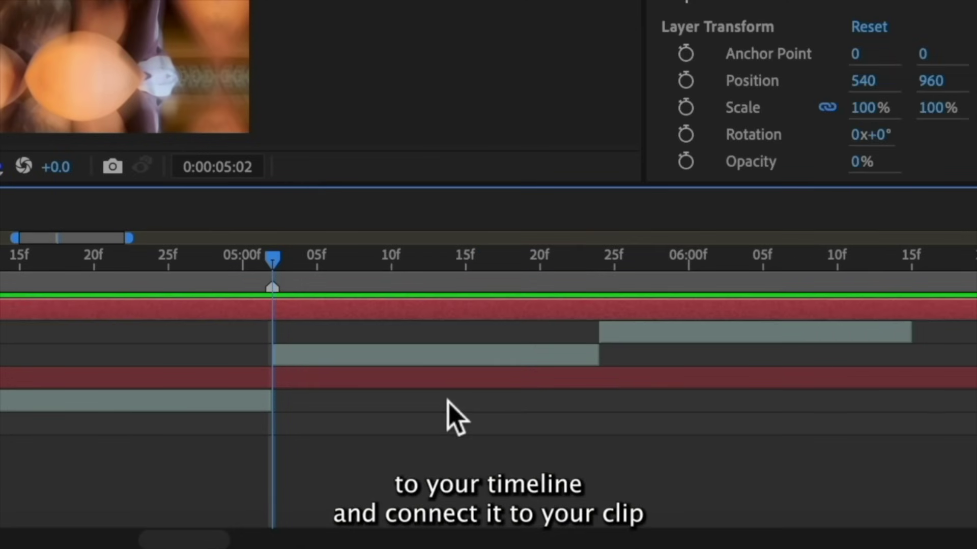
pyautogui.moveTo(266, 459); pyautogui.dragTo(616, 447)
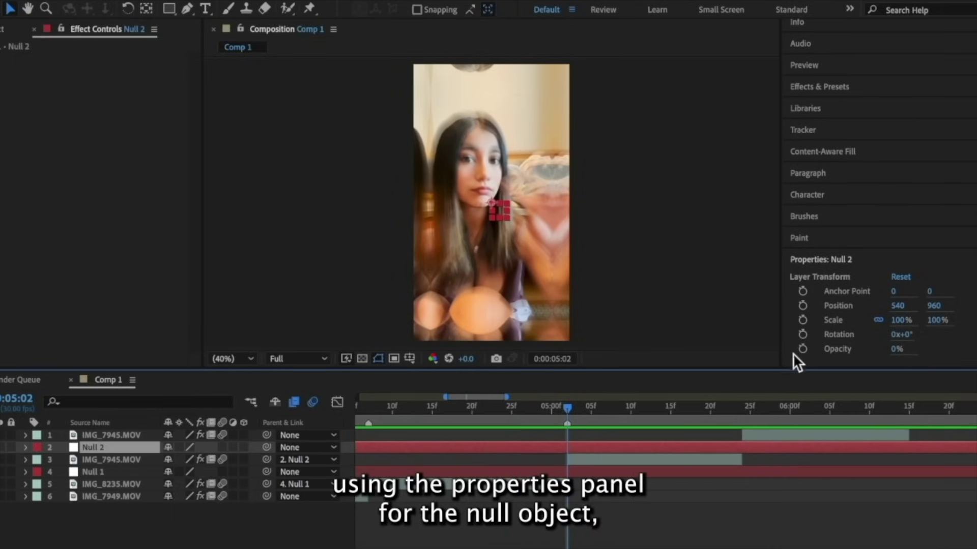
# Keyframe Null 2's Scale from 100% up to about 114%
pyautogui.click(803, 321)
pyautogui.click(733, 405)
pyautogui.click(802, 320)
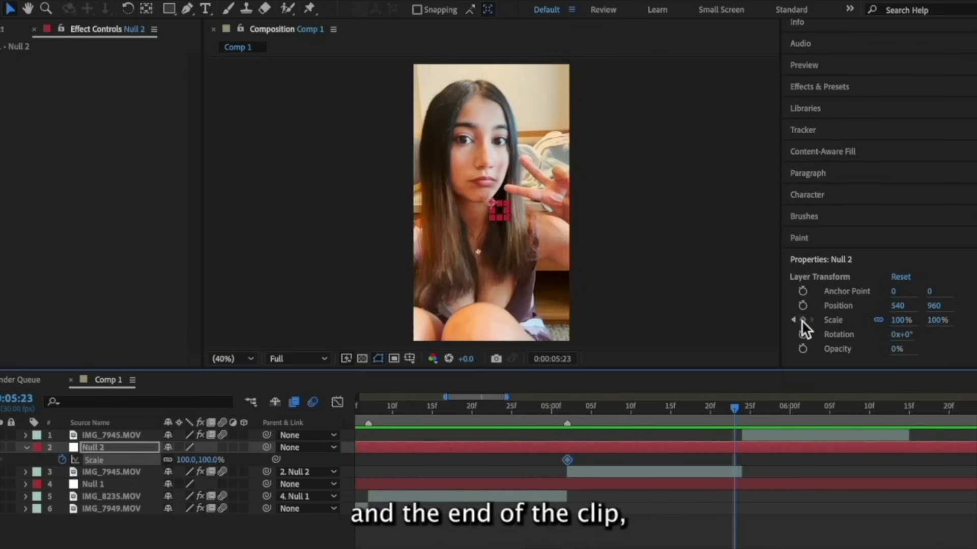
pyautogui.moveTo(568, 416); pyautogui.dragTo(733, 422)
pyautogui.moveTo(803, 300); pyautogui.dragTo(829, 300)
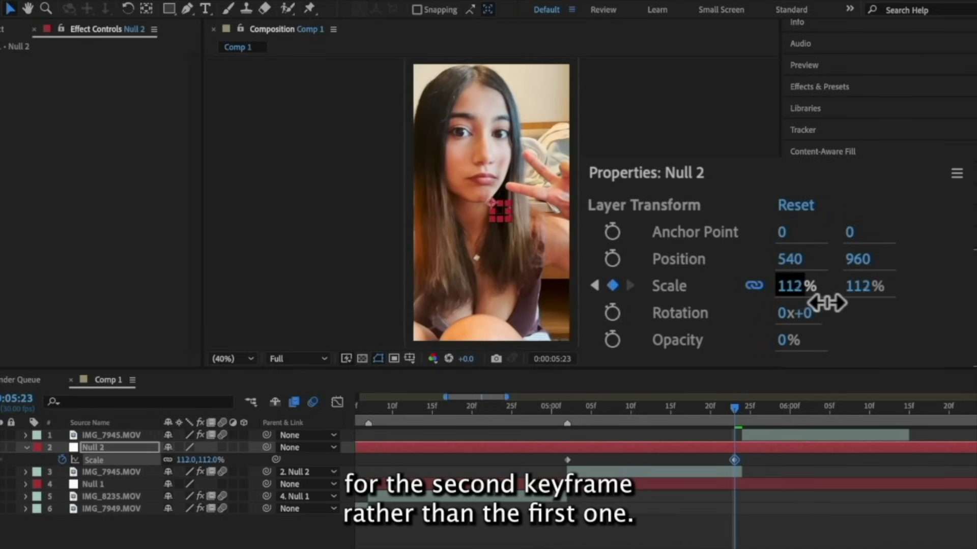
# Easy Ease Null 2's Scale keyframes and drag them apart to 05:02 and 05:23
pyautogui.rightClick(568, 460)
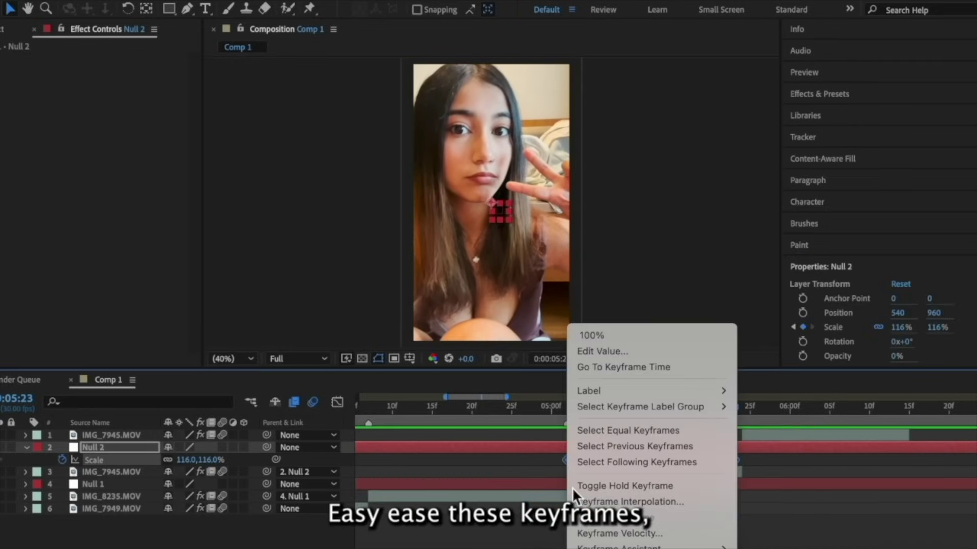
pyautogui.moveTo(662, 546)
pyautogui.click(782, 457)
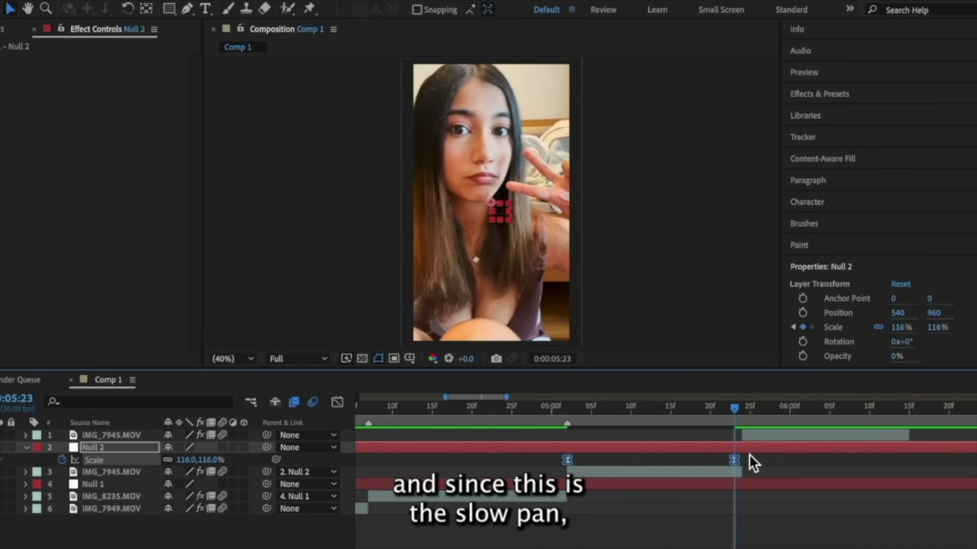
pyautogui.moveTo(736, 461); pyautogui.dragTo(782, 461)
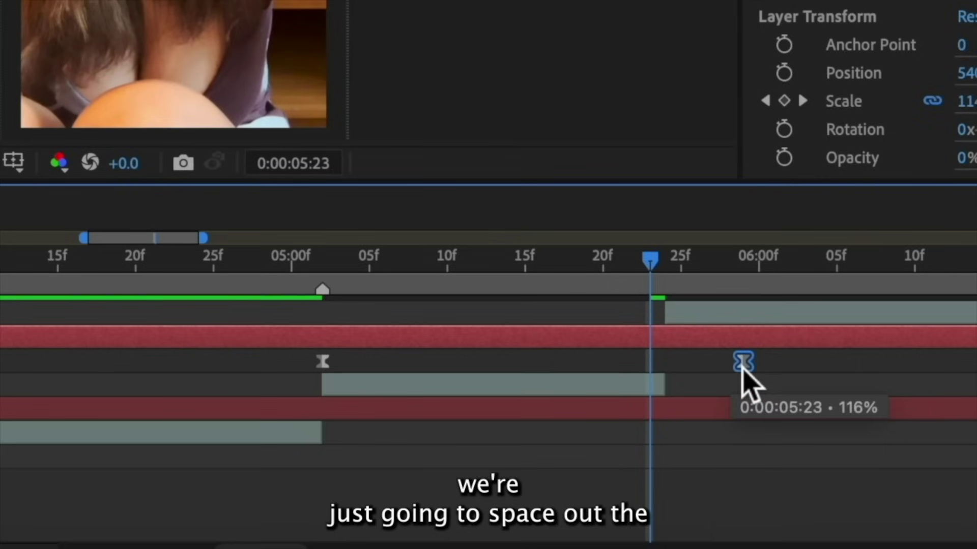
pyautogui.moveTo(326, 362); pyautogui.dragTo(241, 371)
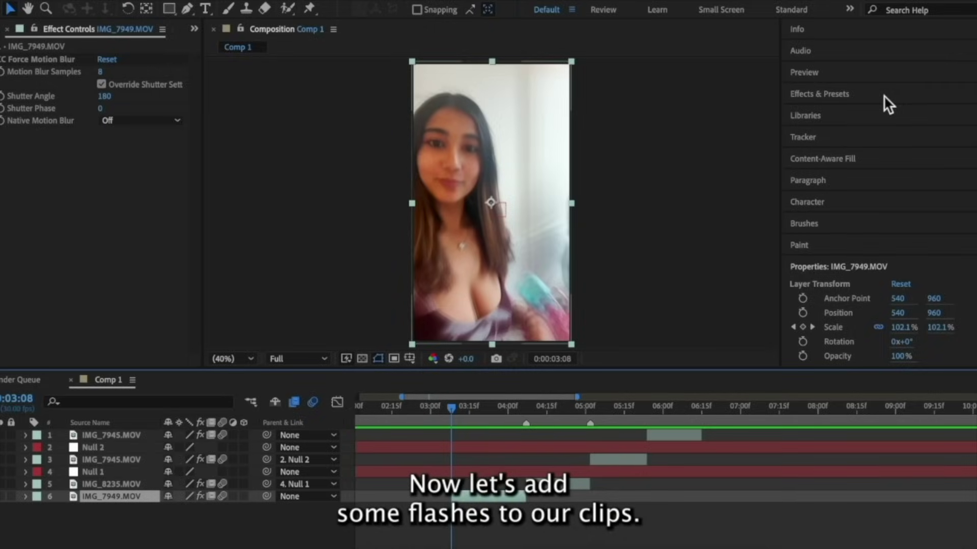
# Apply Brightness & Contrast to IMG_7949 and keyframe Brightness from 105 down to 0
pyautogui.click(884, 95)
pyautogui.write('brightn')
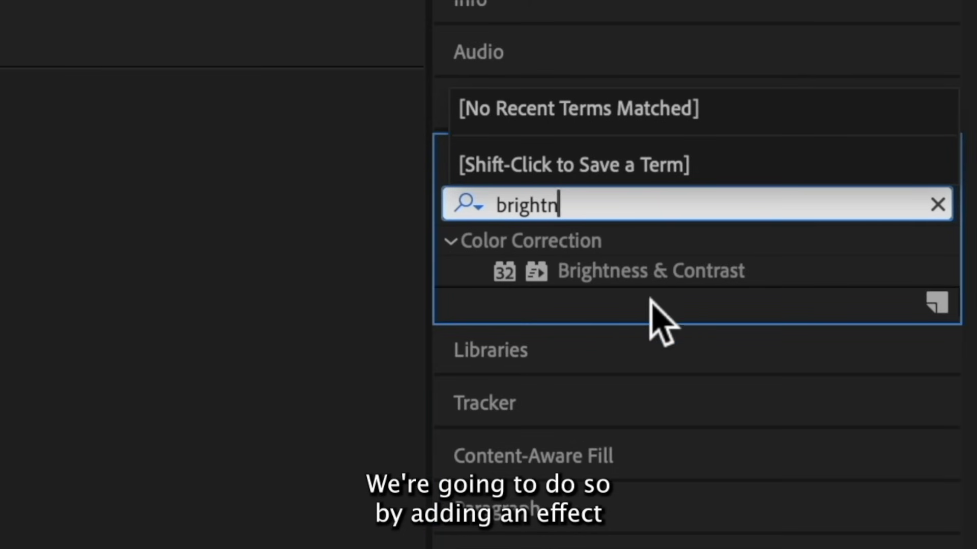
pyautogui.doubleClick(658, 275)
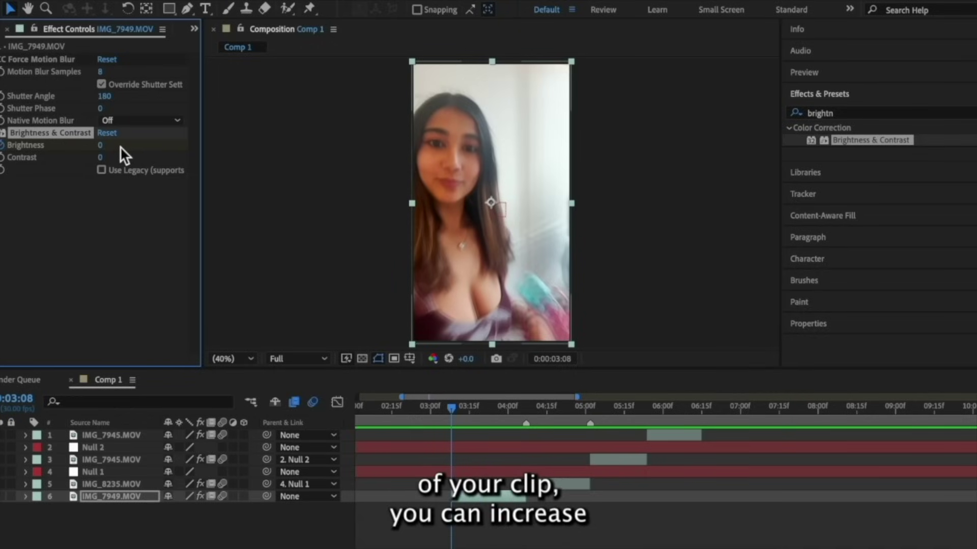
pyautogui.moveTo(106, 145); pyautogui.dragTo(156, 144)
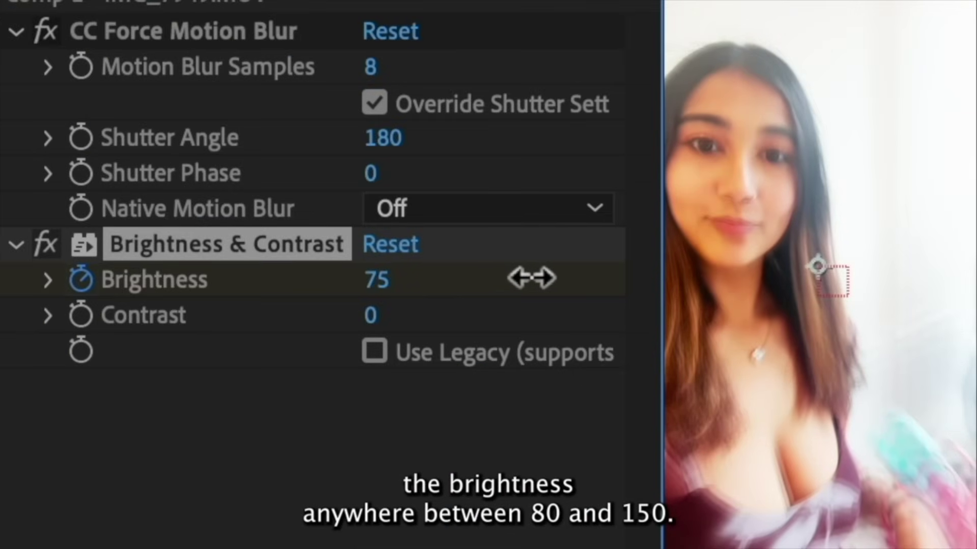
pyautogui.moveTo(551, 278); pyautogui.dragTo(590, 280)
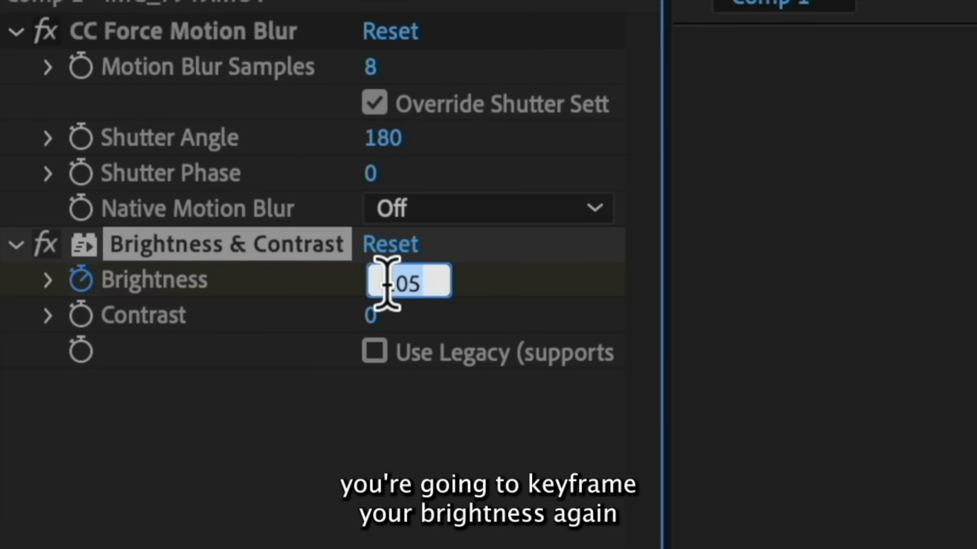
pyautogui.write('0')
pyautogui.press('Return')
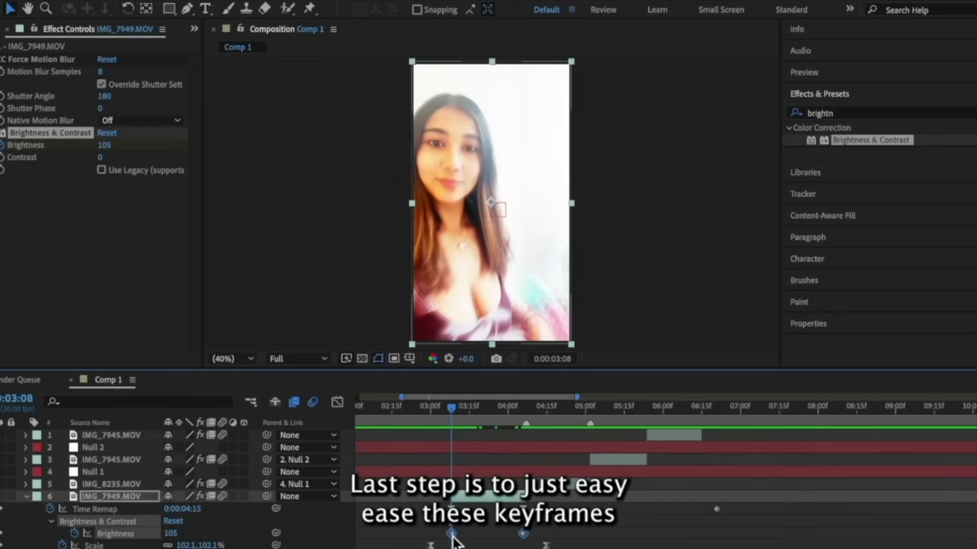
# Easy Ease the Brightness keyframes and paste the flash onto IMG_8235 and IMG_7945
pyautogui.rightClick(450, 534)
pyautogui.moveTo(508, 546)
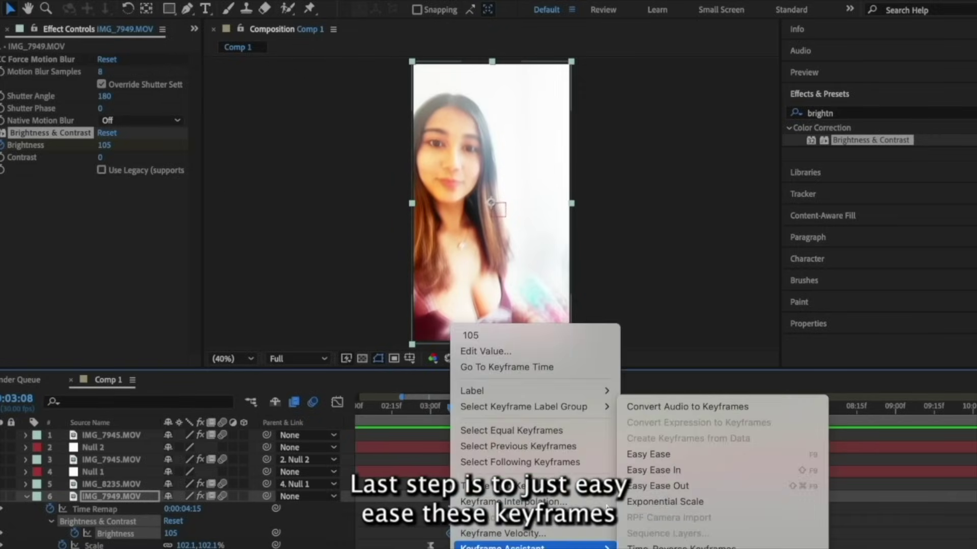
pyautogui.click(657, 455)
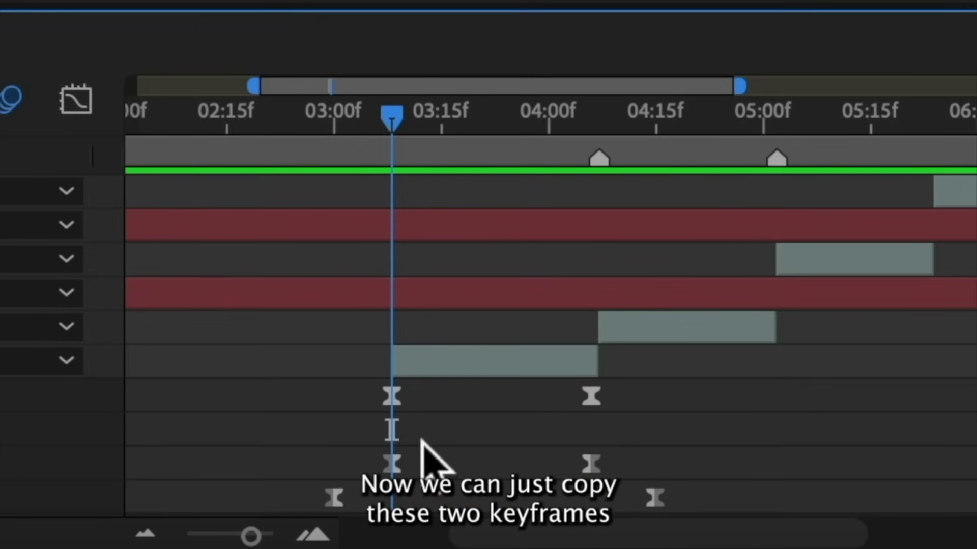
pyautogui.moveTo(615, 447); pyautogui.dragTo(346, 478)
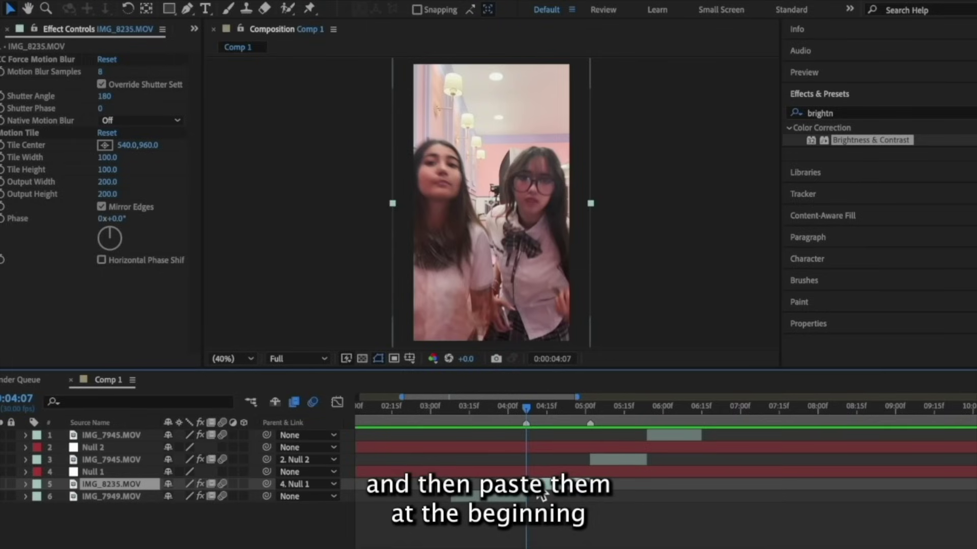
pyautogui.hotkey('ctrl', 'v')
pyautogui.click(590, 413)
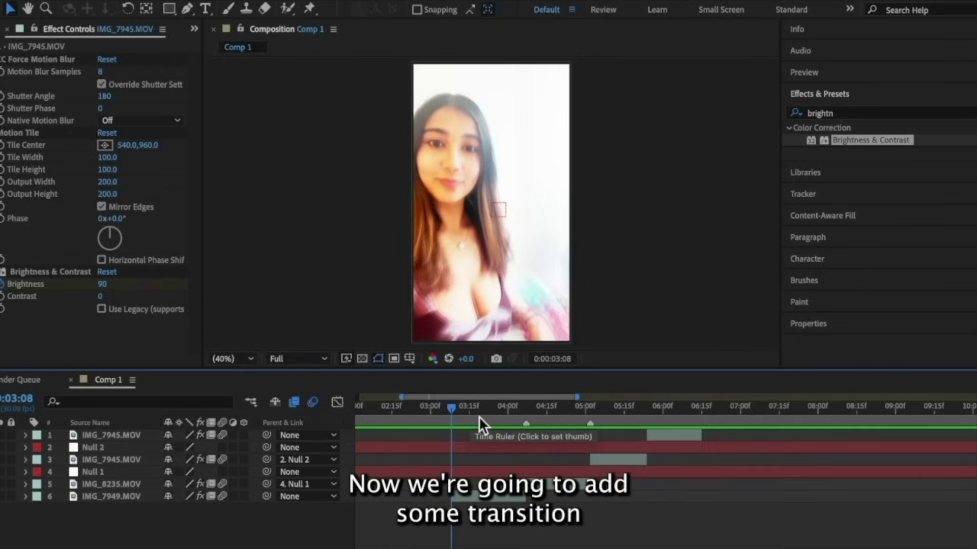
# Add a new adjustment layer to the composition near where the two clips meet
pyautogui.moveTo(478, 416); pyautogui.dragTo(505, 417)
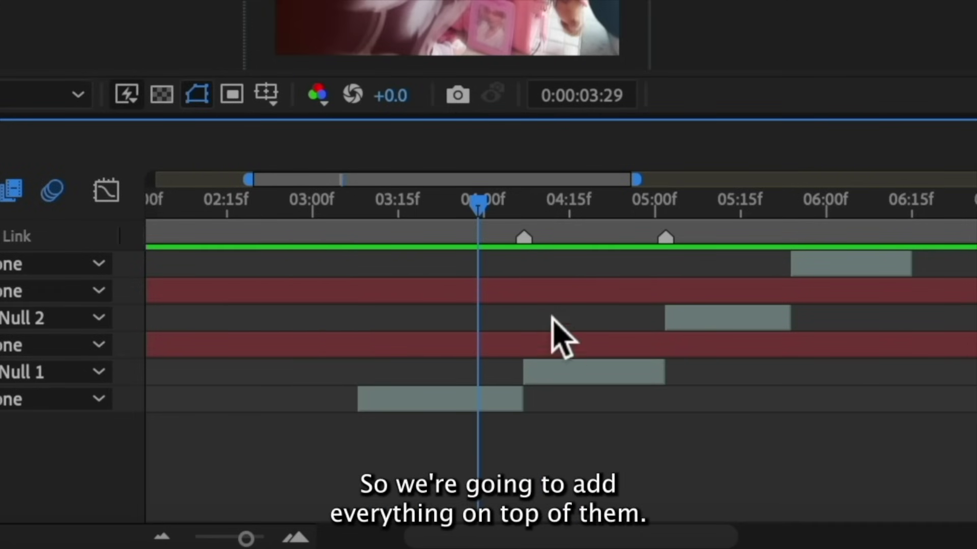
pyautogui.rightClick(480, 446)
pyautogui.moveTo(568, 153)
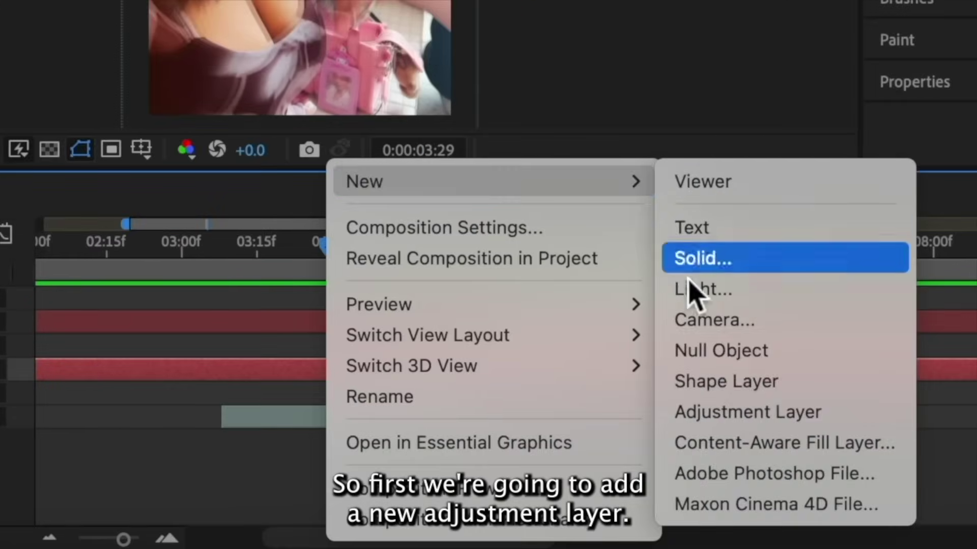
pyautogui.click(905, 396)
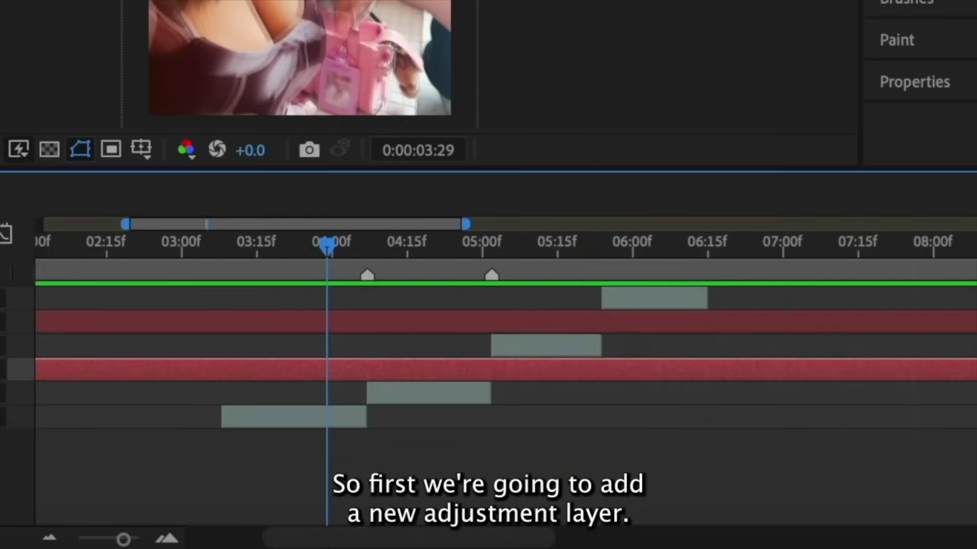
# Split and trim the adjustment layer to end at 04:21, then return to the 04:07 cut
pyautogui.hotkey('ctrl', 'shift', 'd')
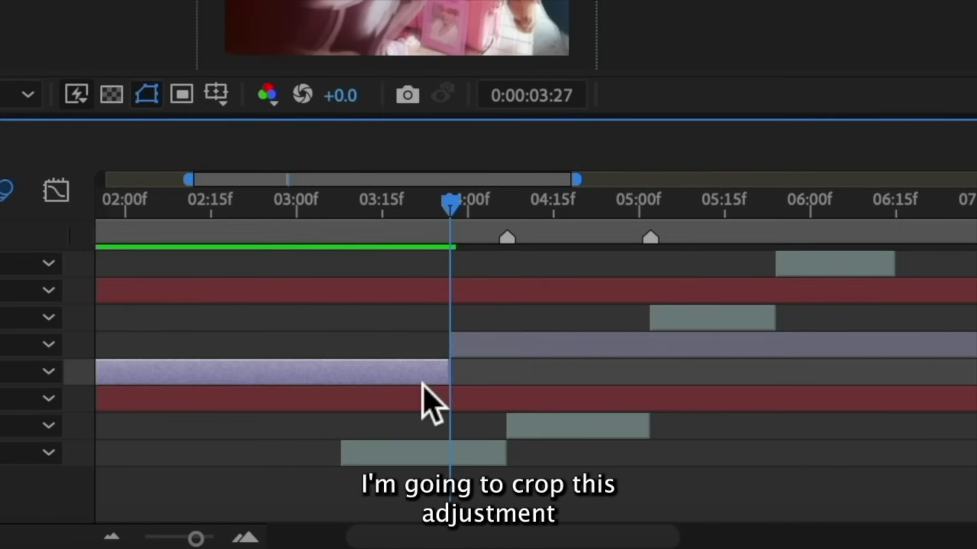
pyautogui.press('Delete')
pyautogui.click(589, 209)
pyautogui.hotkey('ctrl', 'shift', 'd')
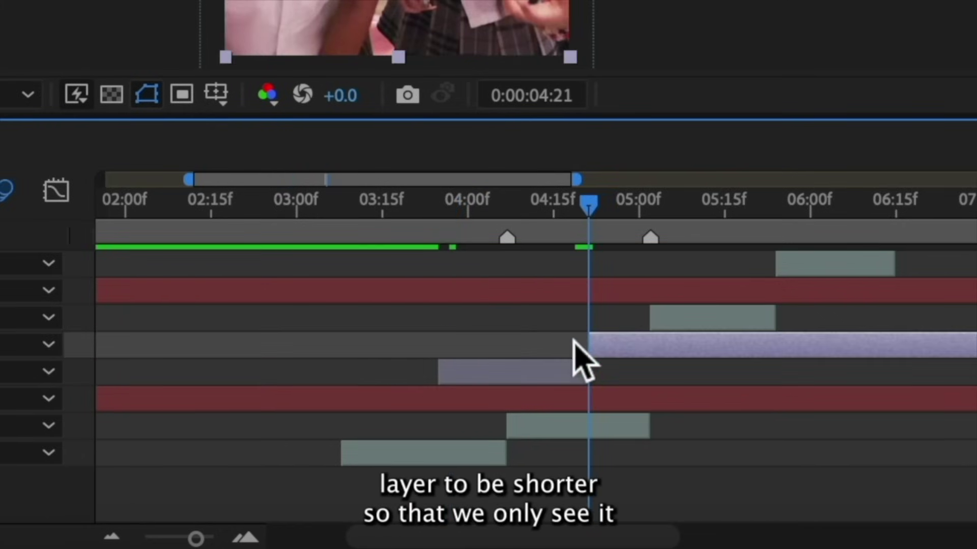
pyautogui.press('Delete')
pyautogui.click(540, 203)
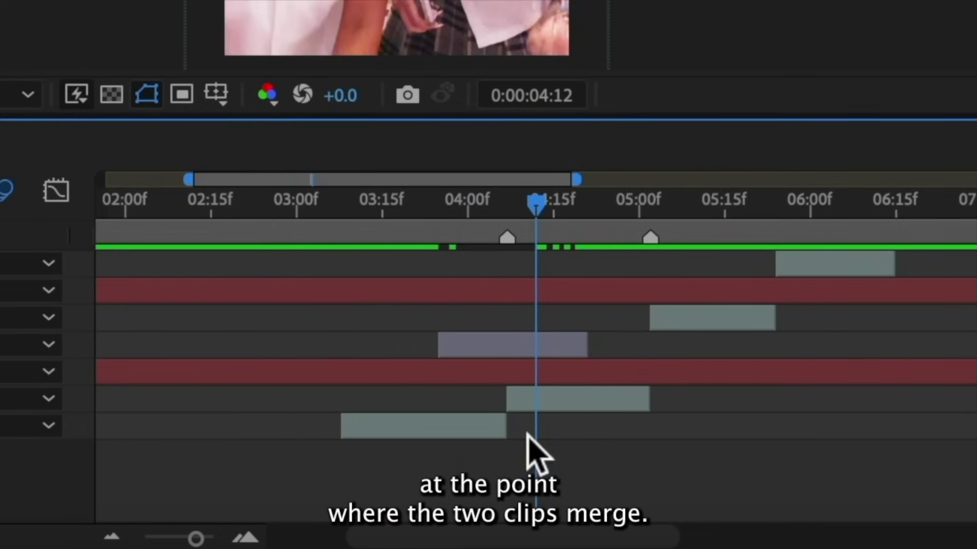
pyautogui.press('j')
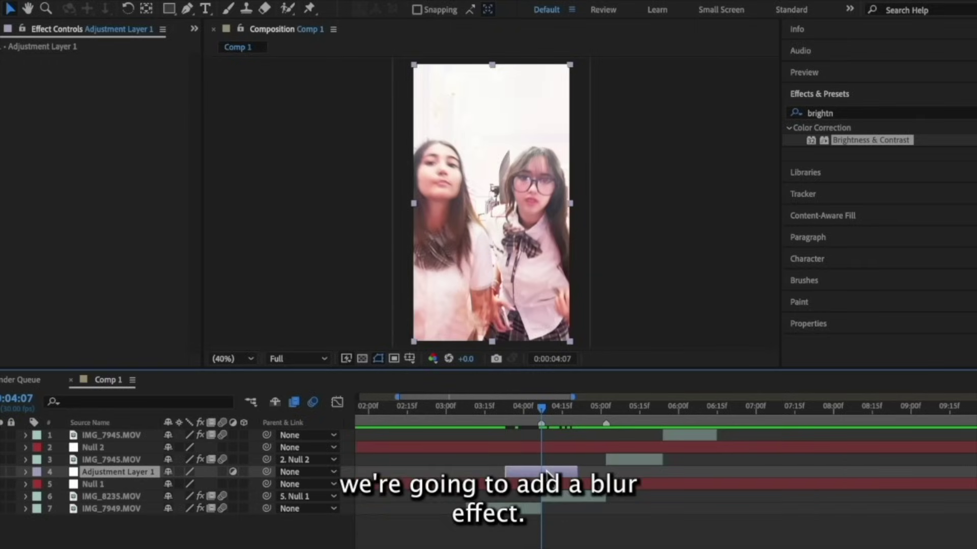
# Search the Effects & Presets panel for 'camera'
pyautogui.click(830, 113)
pyautogui.press('BackSpace')
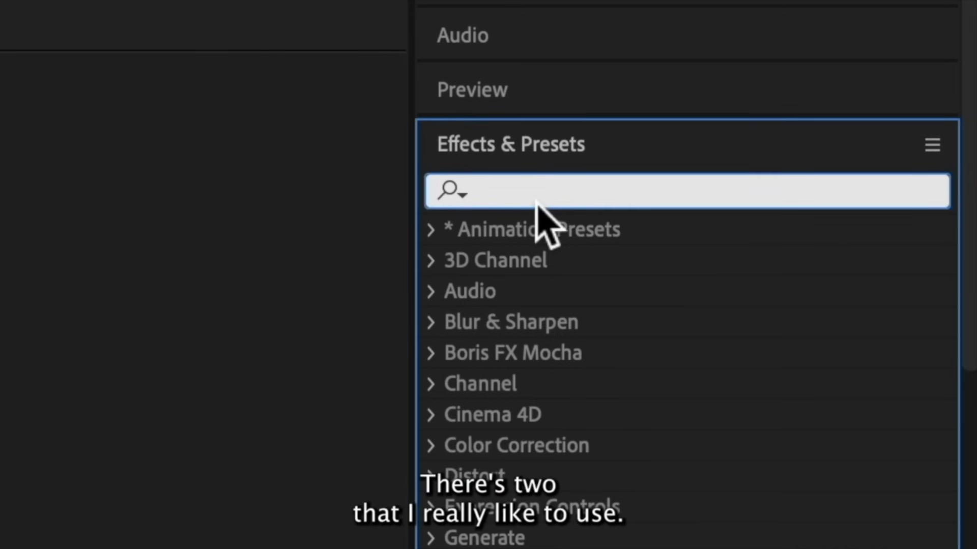
pyautogui.write('camera')
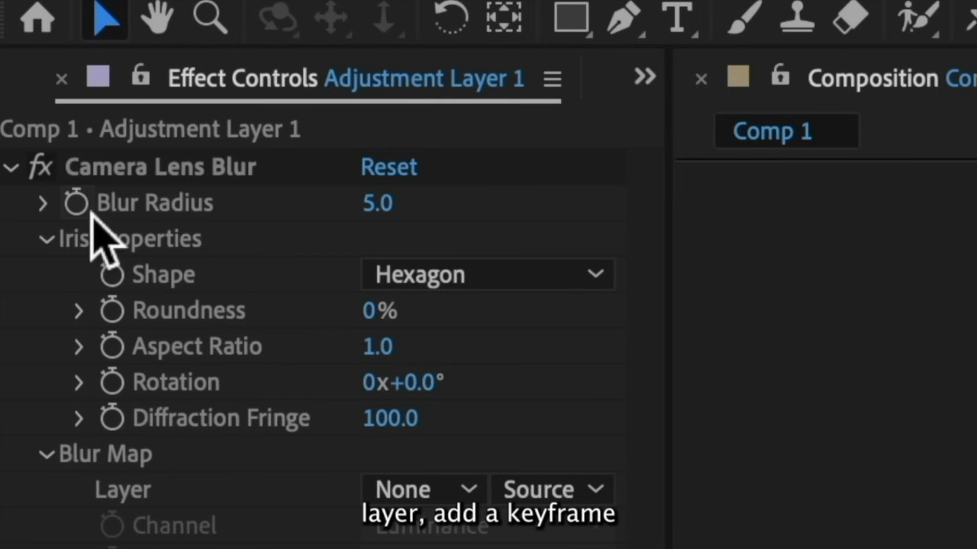
# Keyframe Blur Radius at 0, 25 at 4:01, and back to 0 at the layer's end
pyautogui.click(79, 204)
pyautogui.click(389, 206)
pyautogui.write('0')
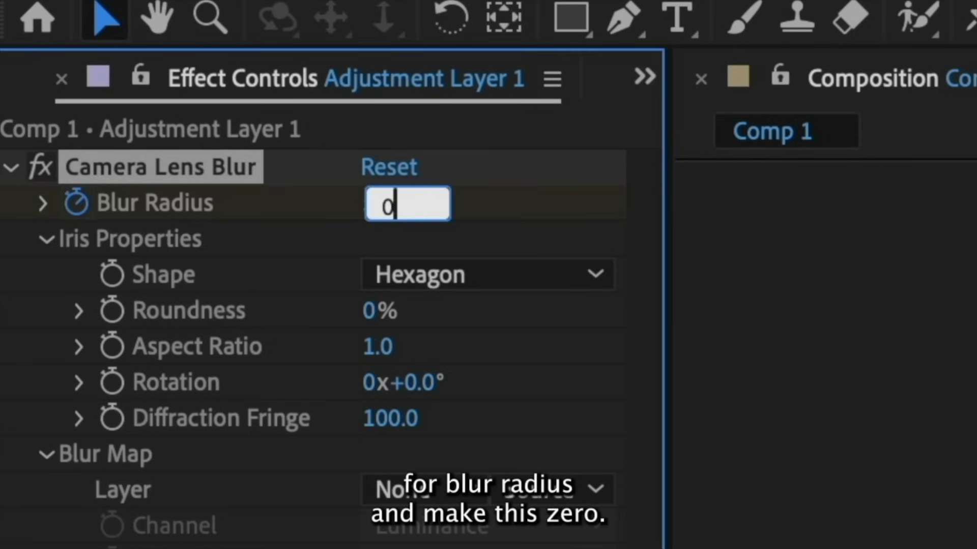
pyautogui.press('Return')
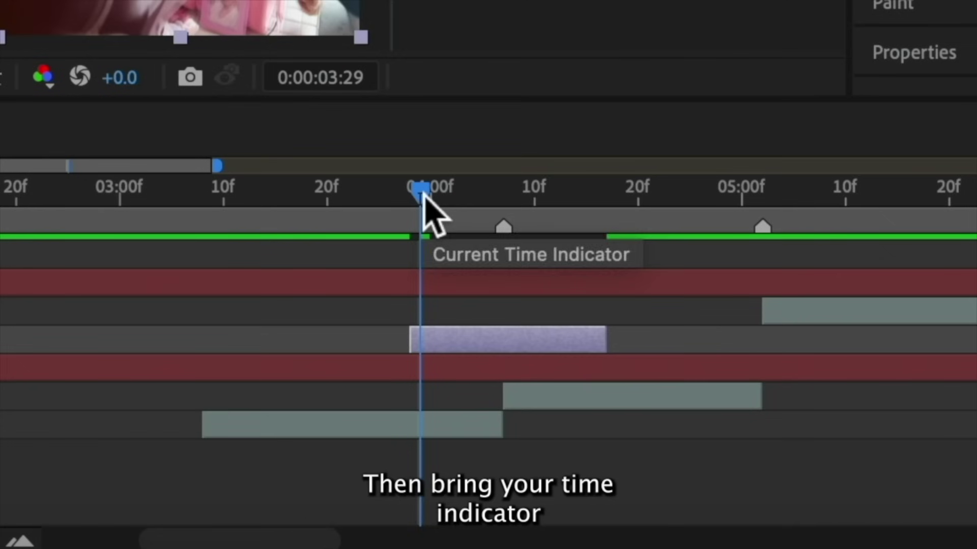
pyautogui.moveTo(425, 193); pyautogui.dragTo(506, 196)
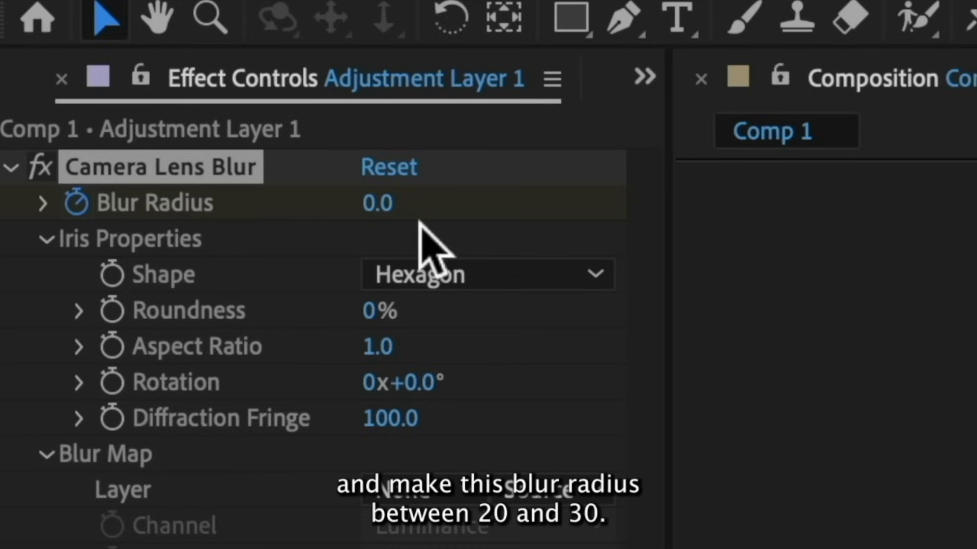
pyautogui.click(385, 205)
pyautogui.write('25')
pyautogui.press('Return')
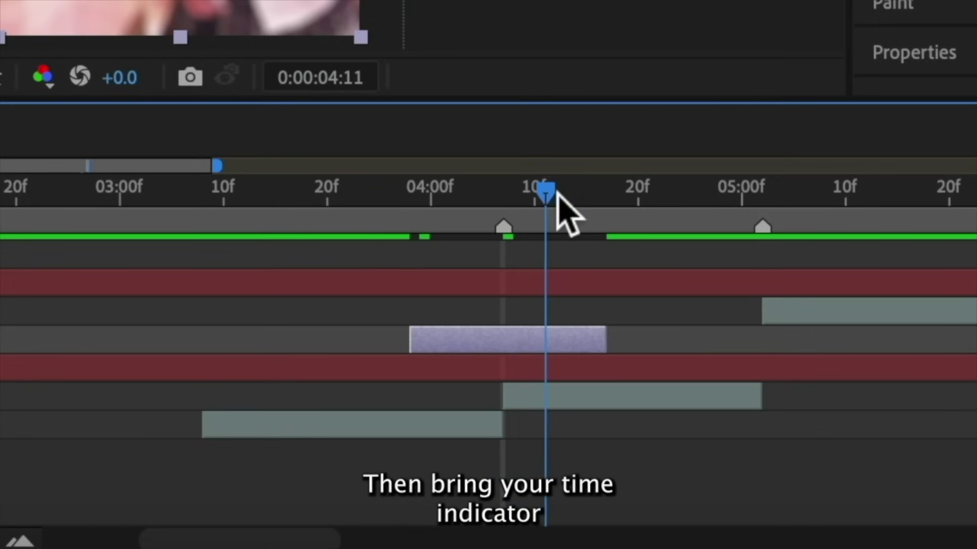
pyautogui.moveTo(556, 192); pyautogui.dragTo(600, 194)
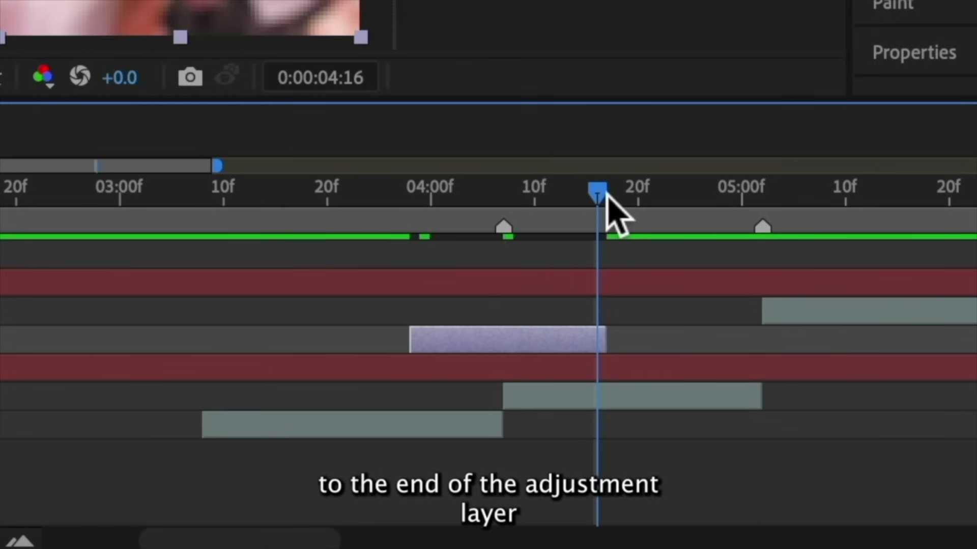
pyautogui.click(388, 206)
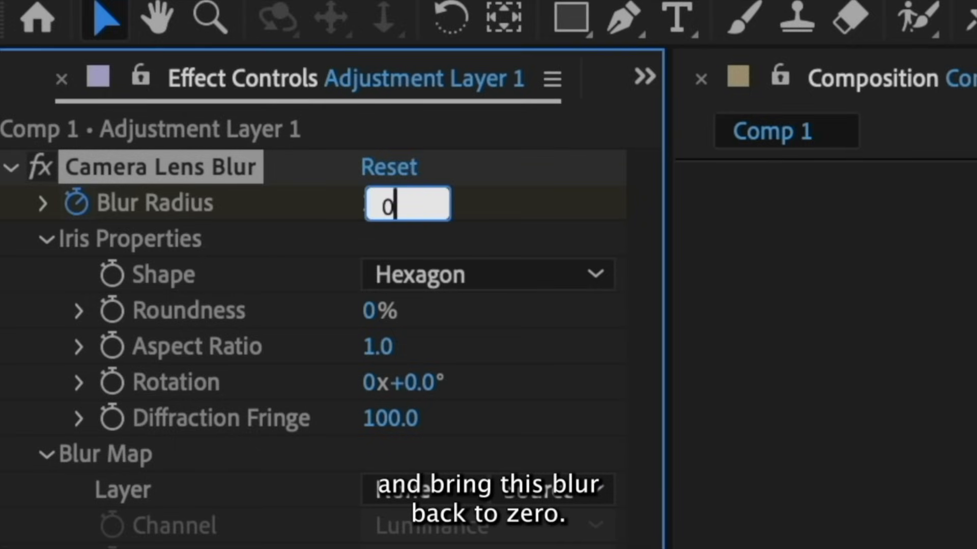
pyautogui.press('Return')
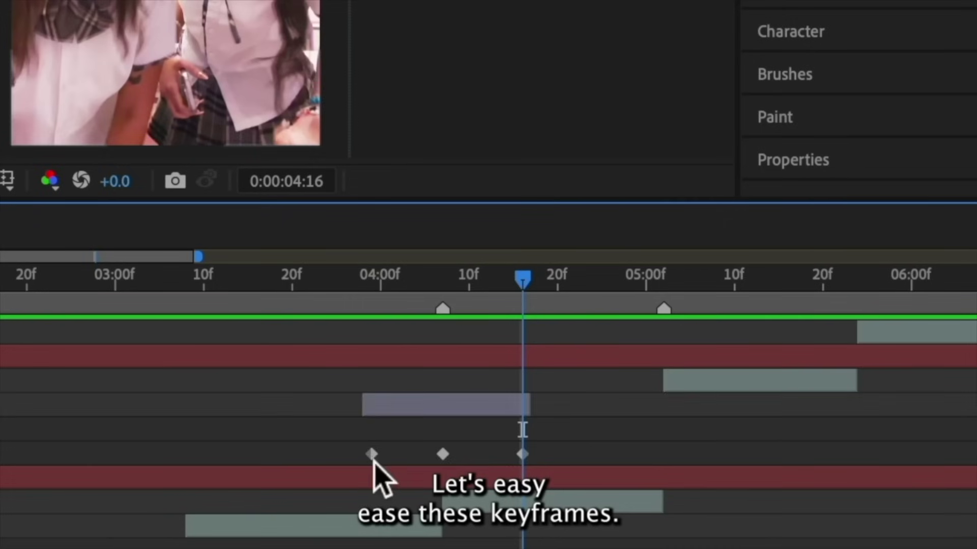
# Apply Easy Ease to the three Blur Radius keyframes
pyautogui.click(372, 458)
pyautogui.rightClick(373, 458)
pyautogui.moveTo(417, 545)
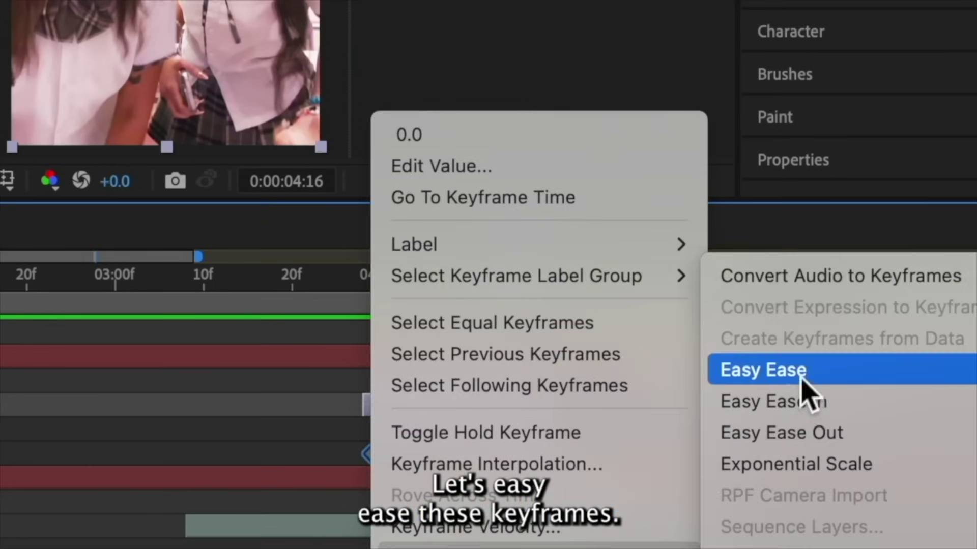
pyautogui.click(802, 376)
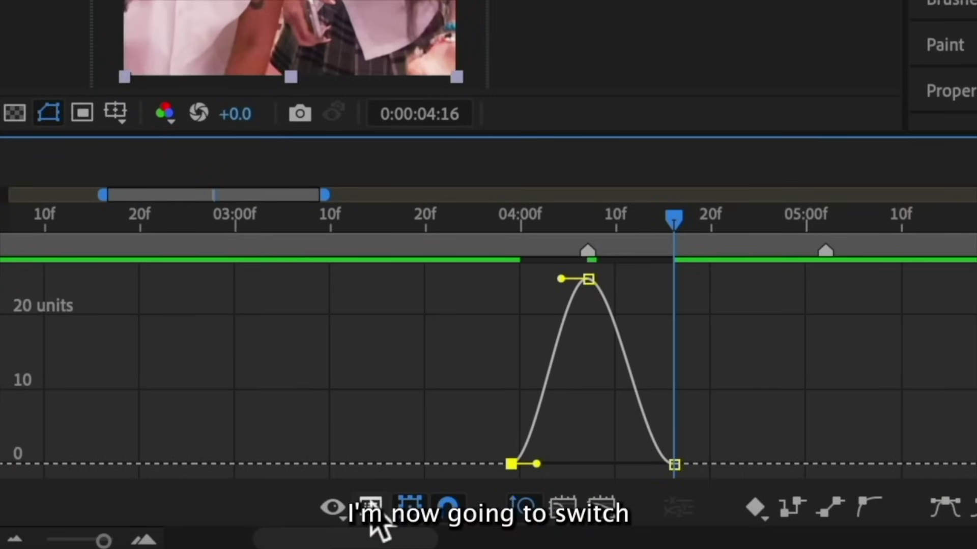
# In the speed graph, set the middle keyframe's outgoing influence to ~5% and the last keyframe's incoming to ~85%
pyautogui.click(373, 515)
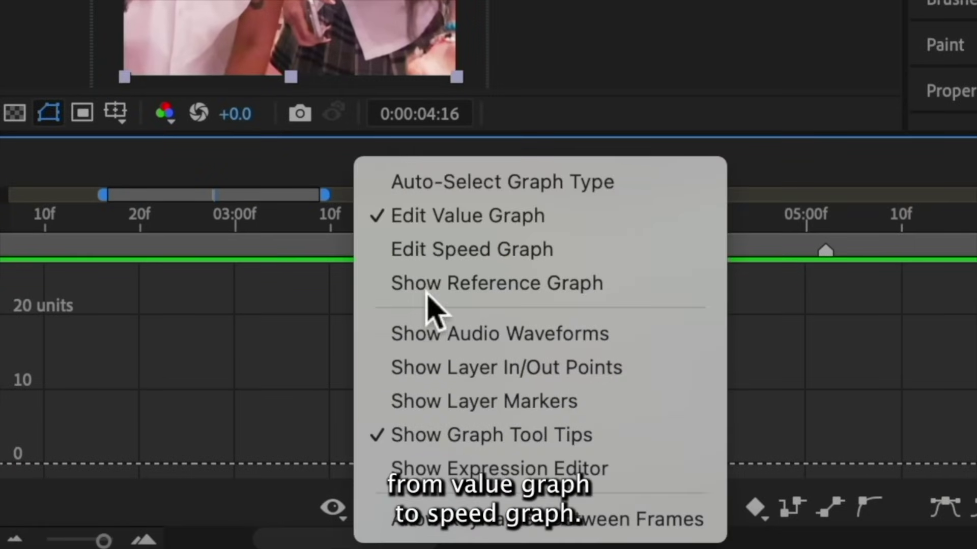
pyautogui.click(432, 257)
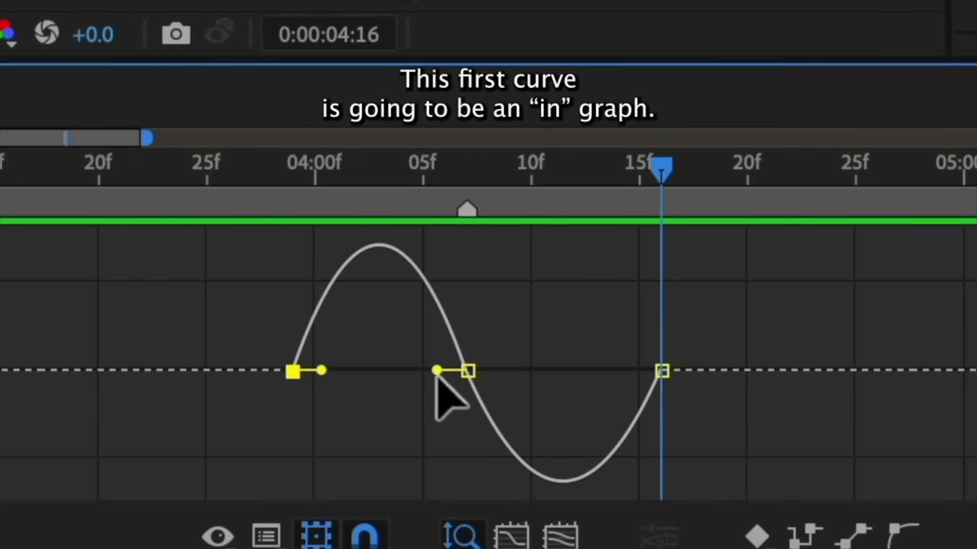
pyautogui.moveTo(436, 378); pyautogui.dragTo(462, 375)
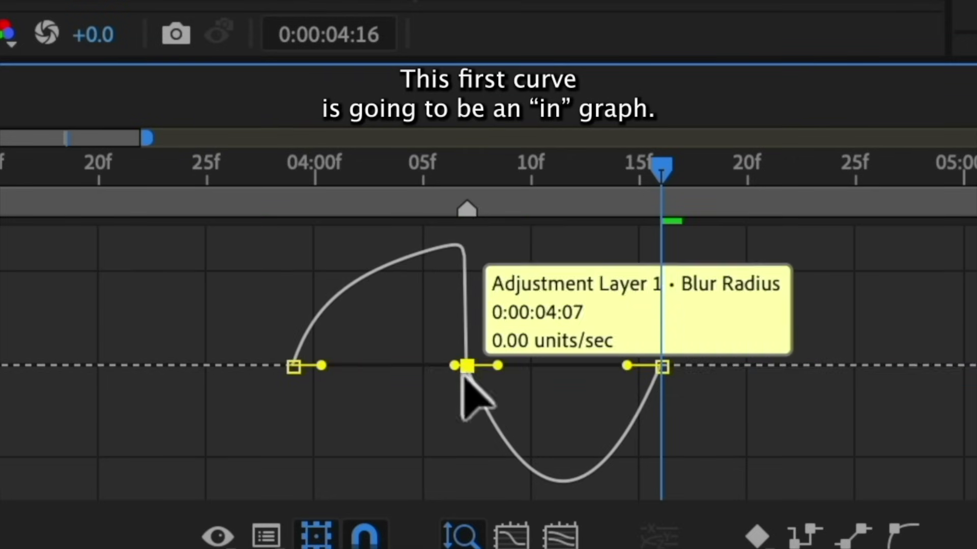
pyautogui.moveTo(325, 370); pyautogui.dragTo(368, 377)
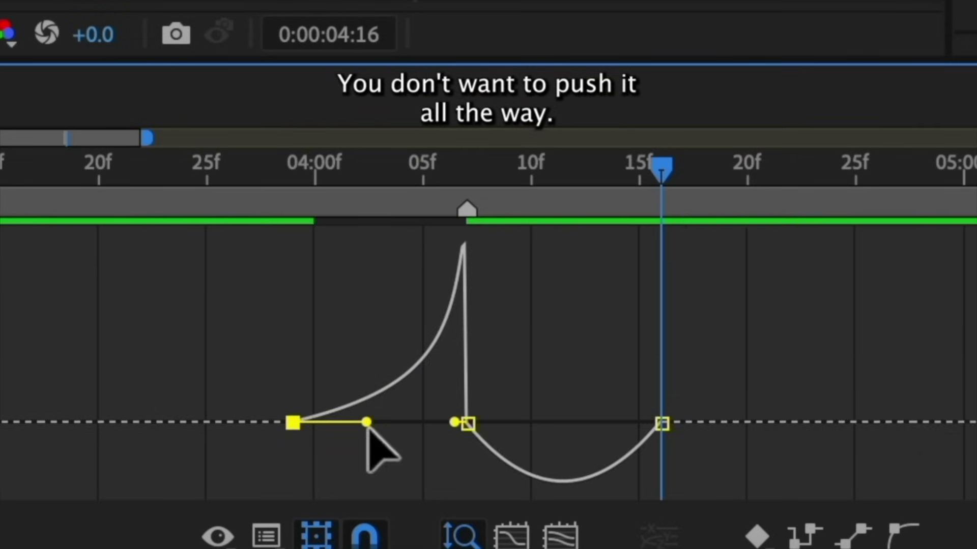
pyautogui.moveTo(365, 425); pyautogui.dragTo(358, 431)
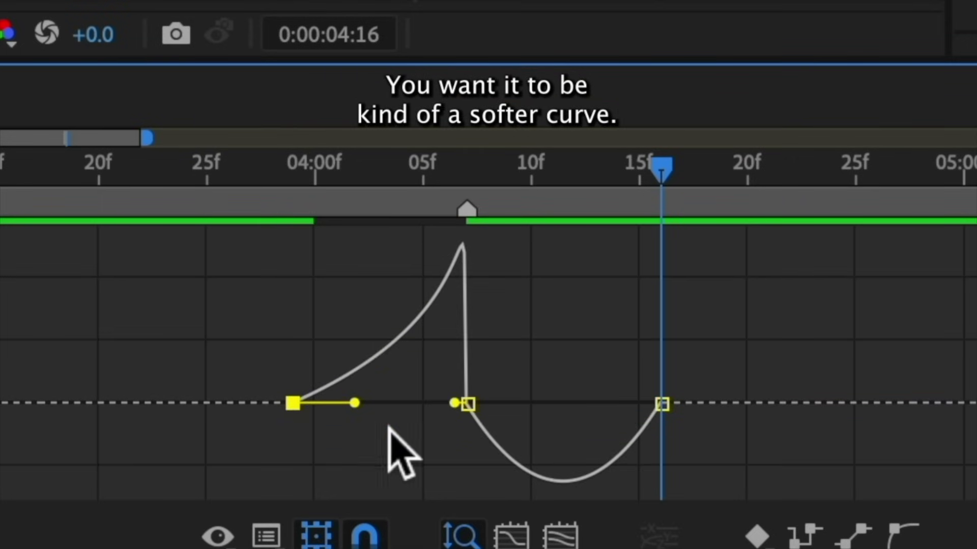
pyautogui.click(467, 403)
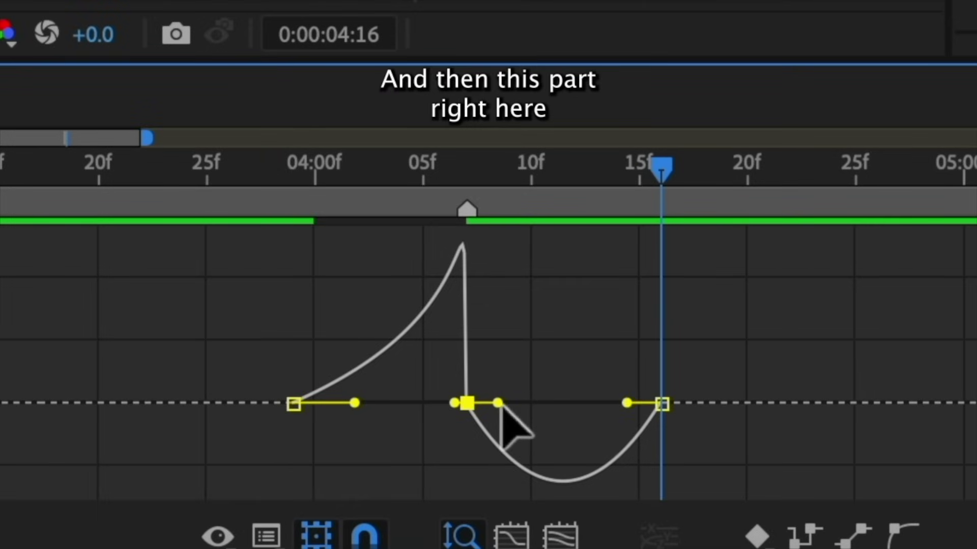
pyautogui.moveTo(502, 407); pyautogui.dragTo(471, 410)
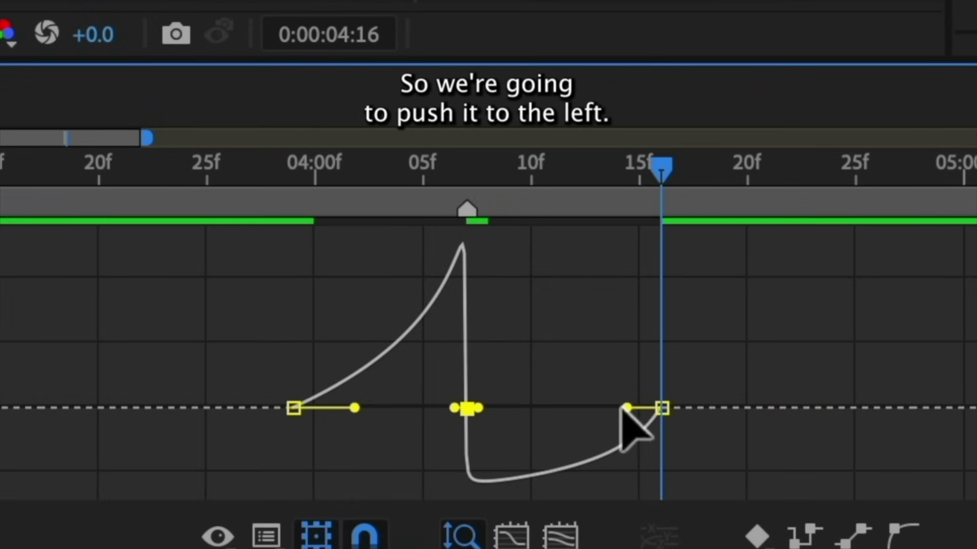
pyautogui.moveTo(622, 408); pyautogui.dragTo(574, 409)
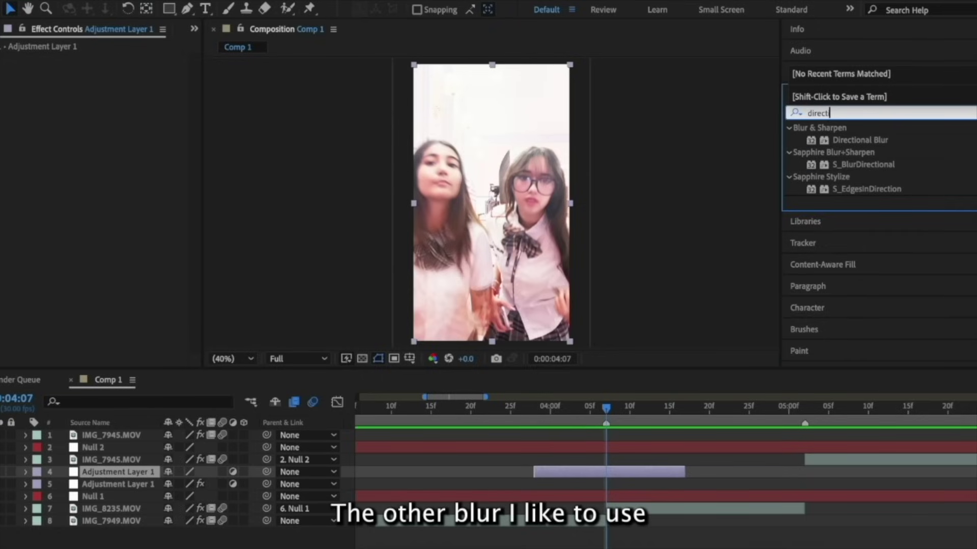
# Apply Directional Blur and ease its Blur Length keyframes, starting from 0
pyautogui.doubleClick(864, 140)
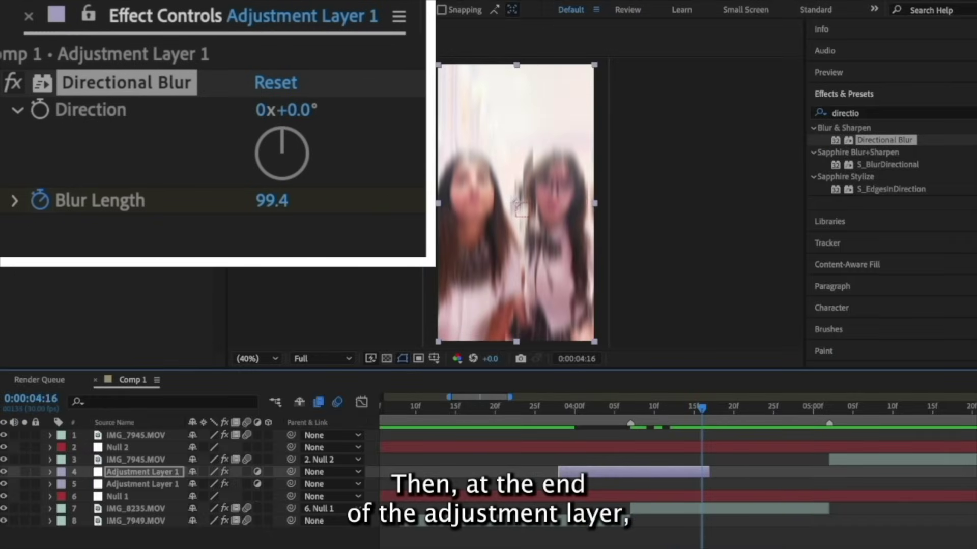
pyautogui.click(282, 211)
pyautogui.press('Return')
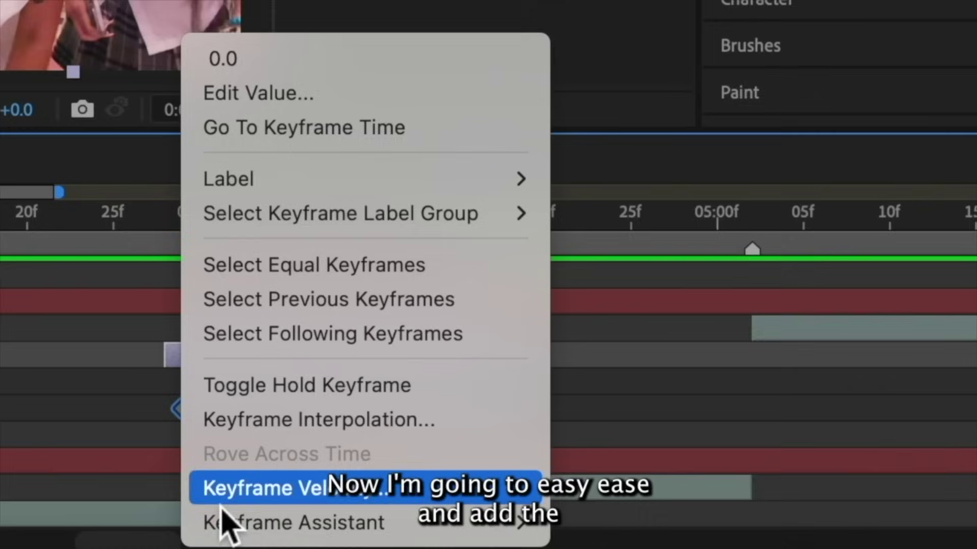
pyautogui.moveTo(618, 548)
pyautogui.click(764, 454)
# Shape the Blur Length speed curve (middle in ~6%, first out ~65%, last in ~80%), keeping Direction at 0°
pyautogui.hotkey('shift', 'F3')
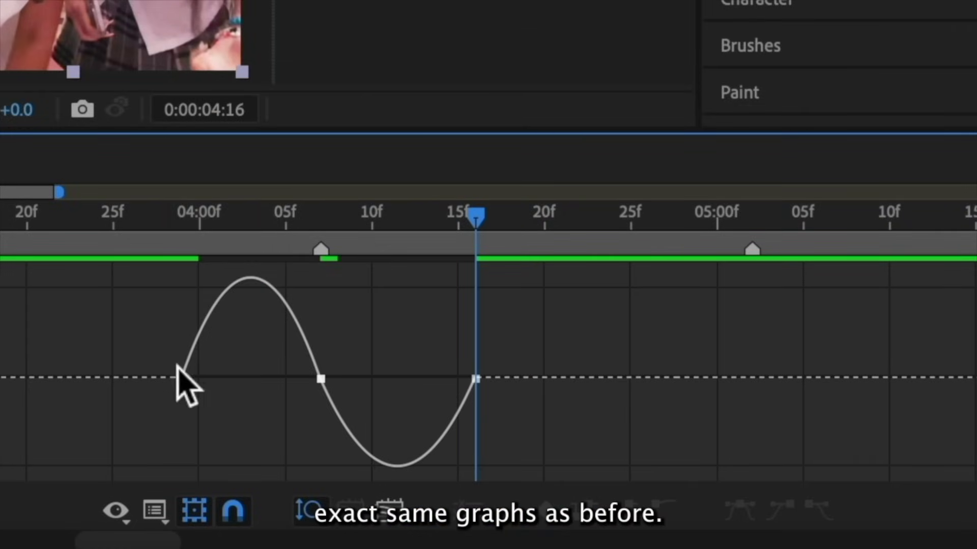
pyautogui.click(320, 377)
pyautogui.moveTo(297, 377); pyautogui.dragTo(313, 377)
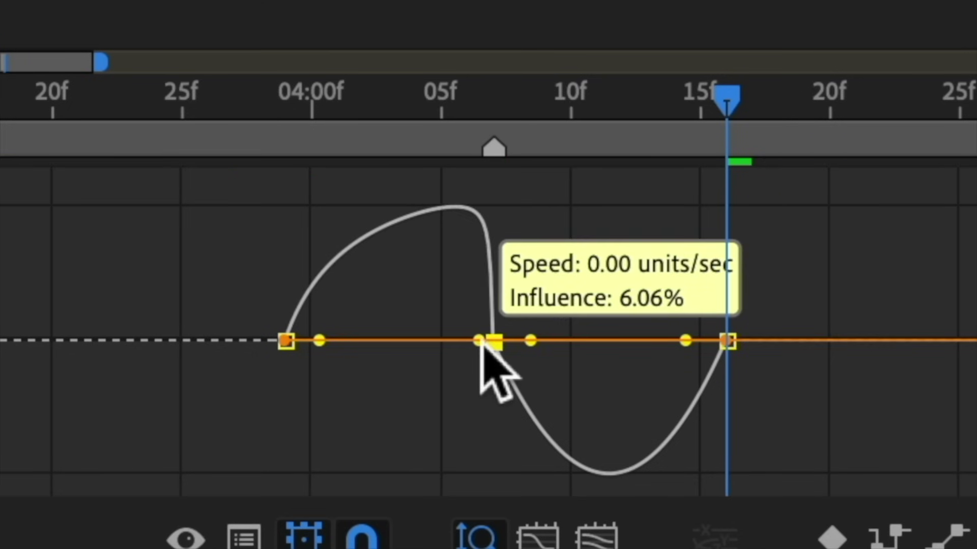
pyautogui.moveTo(204, 377); pyautogui.dragTo(227, 378)
pyautogui.click(415, 371)
pyautogui.moveTo(449, 371); pyautogui.dragTo(425, 375)
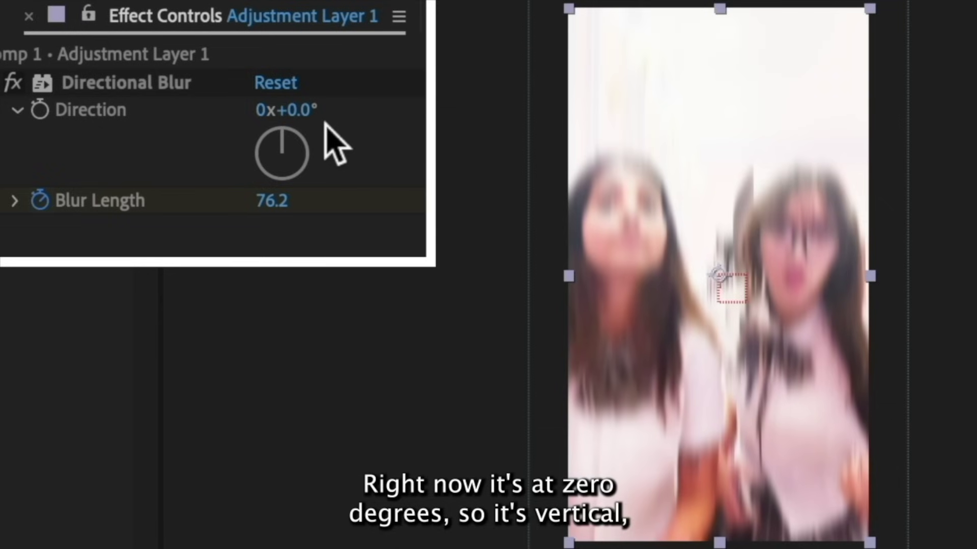
pyautogui.moveTo(282, 140); pyautogui.dragTo(334, 160)
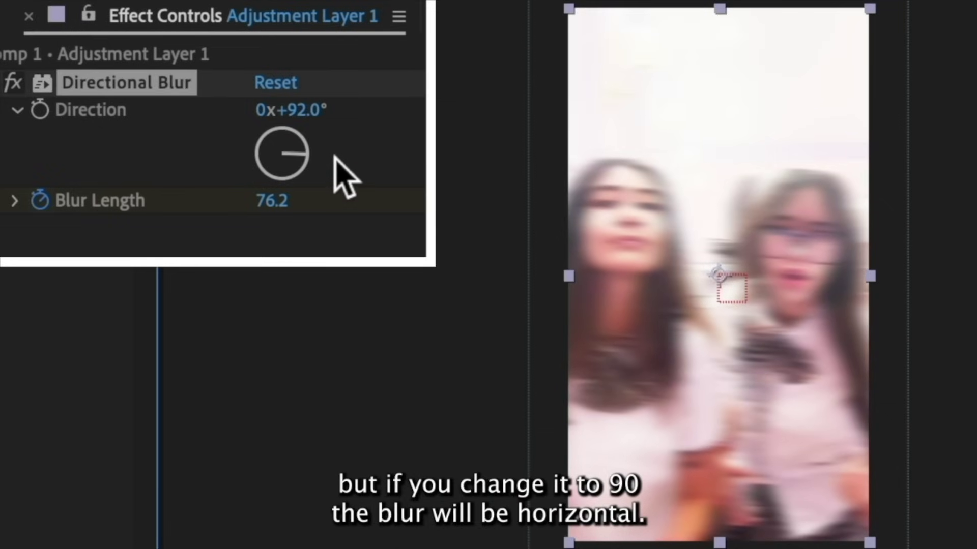
pyautogui.hotkey('ctrl', 'z')
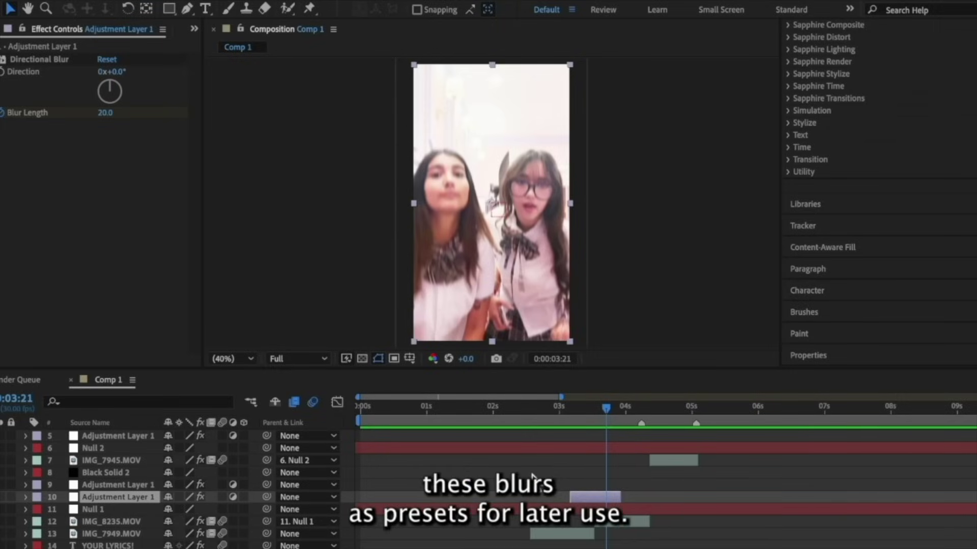
# Save the three Blur Length keyframes as the animation preset 'directional preset'
pyautogui.moveTo(583, 472); pyautogui.dragTo(741, 489)
pyautogui.click(374, 21)
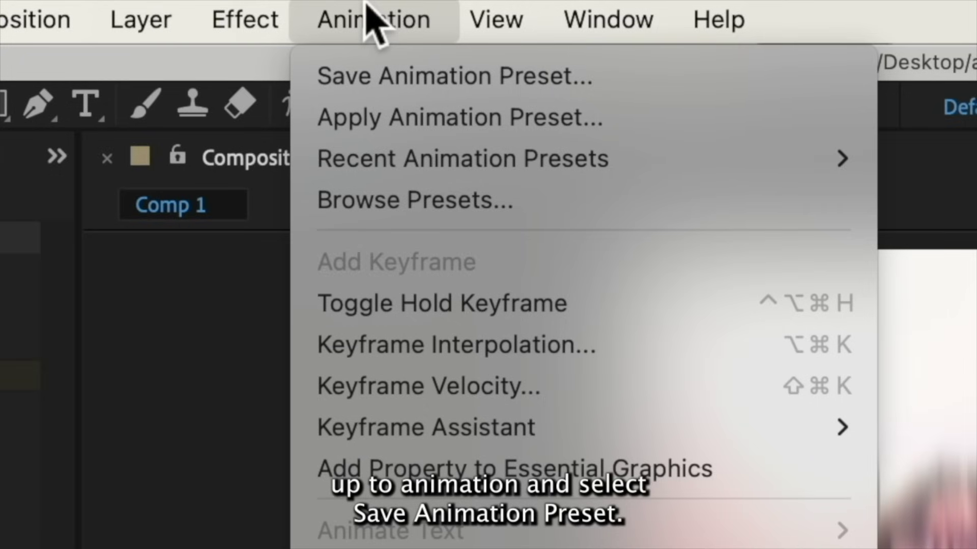
pyautogui.click(364, 75)
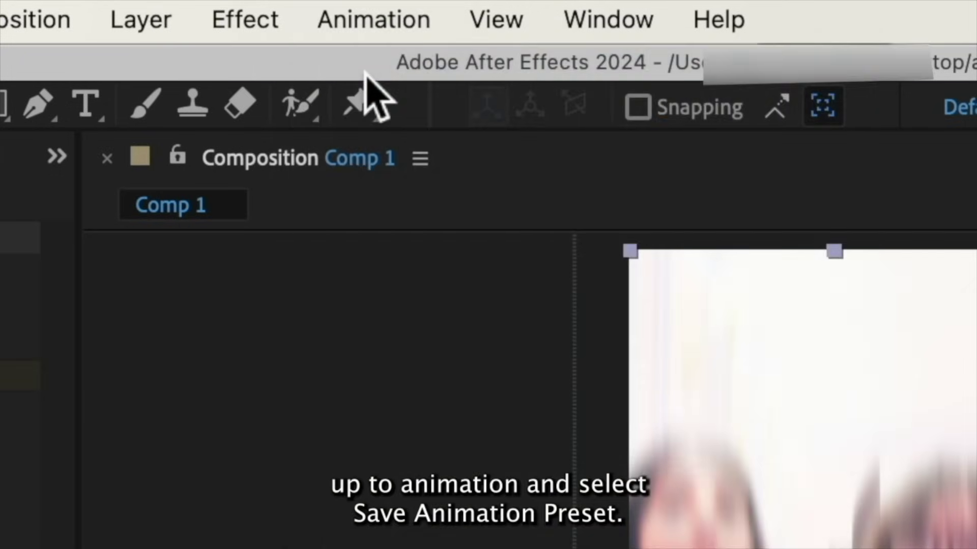
pyautogui.write('dir')
pyautogui.write('ectional pre.ffx')
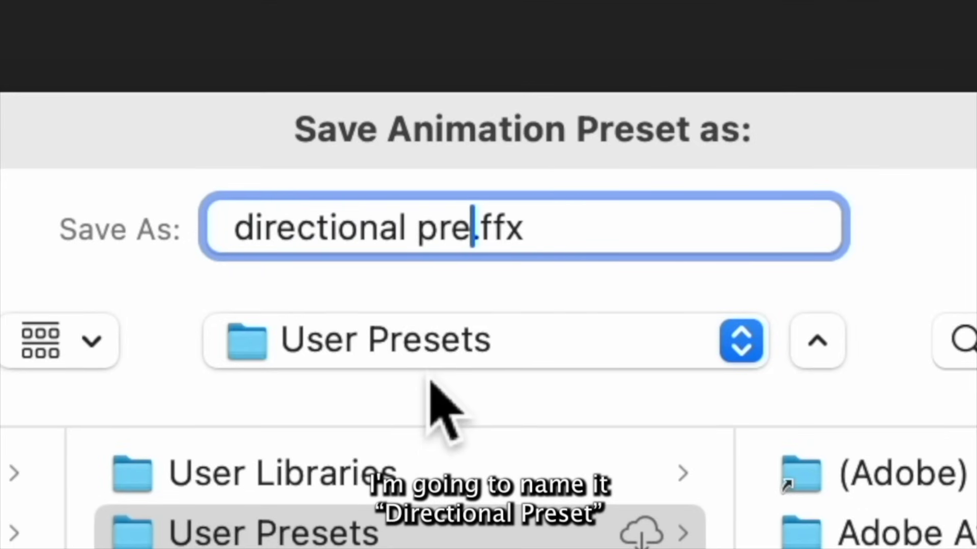
pyautogui.write('set')
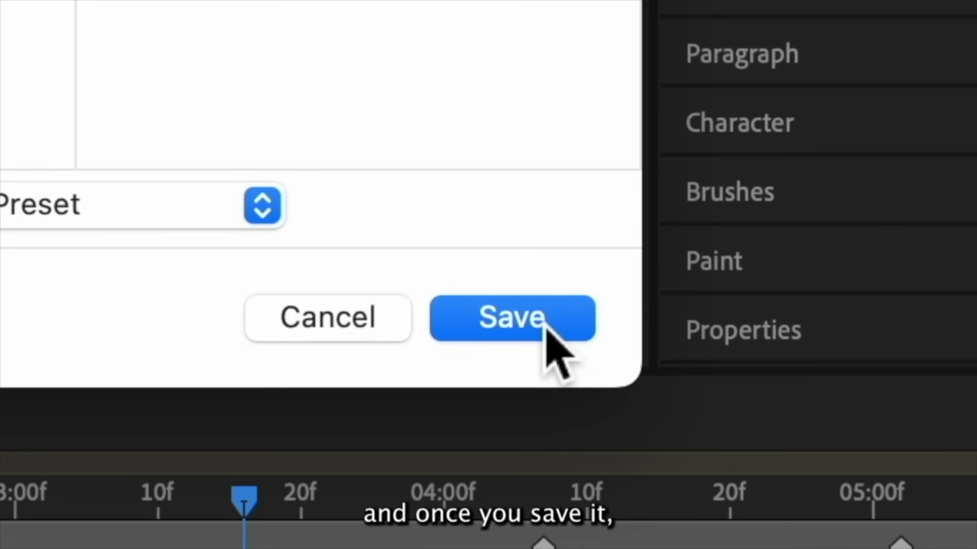
pyautogui.click(547, 325)
pyautogui.write('directional')
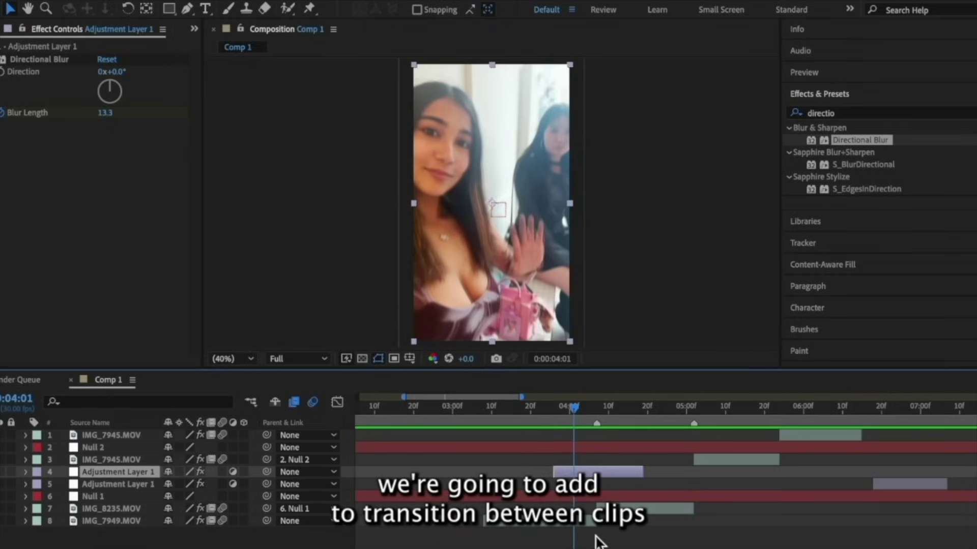
# Add a black solid starting at 03:26, trimmed to end with the adjustment layer
pyautogui.rightClick(590, 540)
pyautogui.moveTo(661, 375)
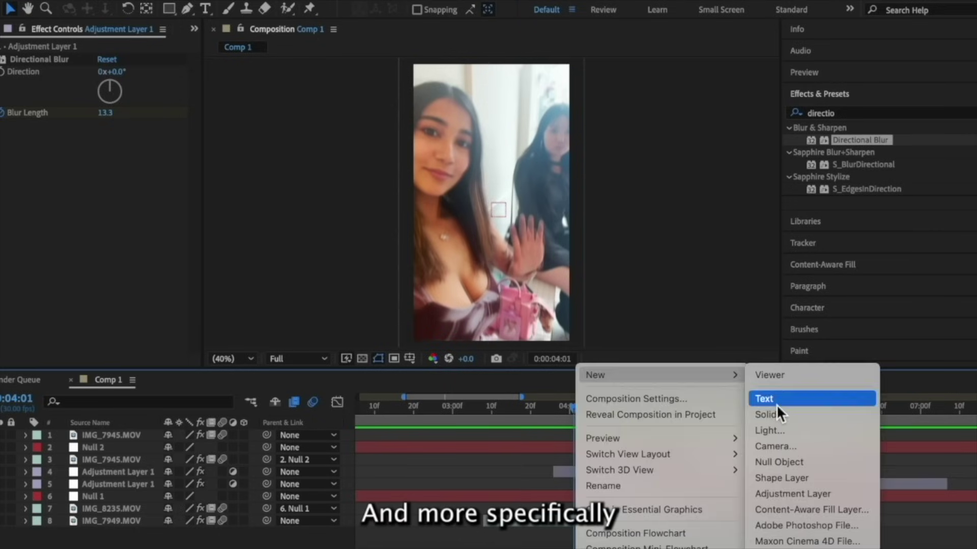
pyautogui.click(773, 413)
pyautogui.click(613, 413)
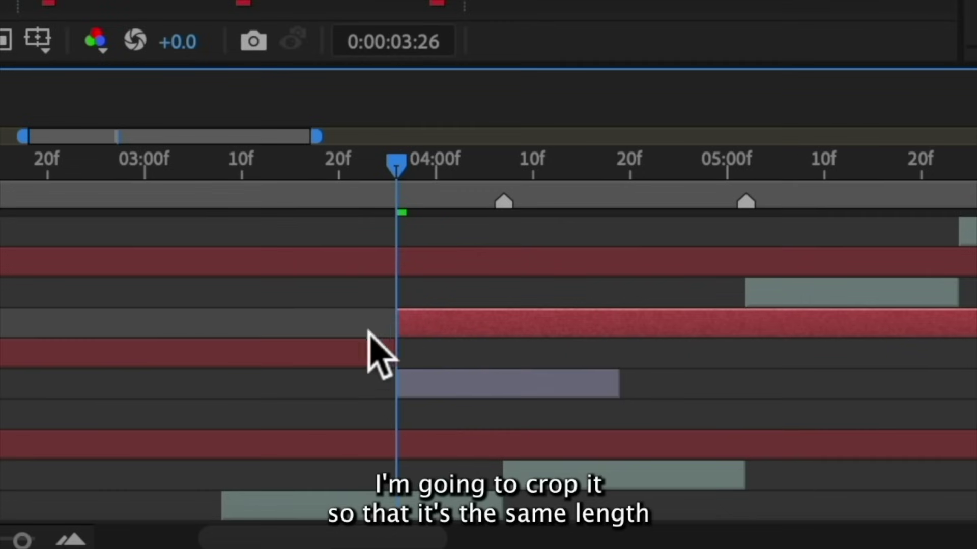
pyautogui.moveTo(547, 481)
pyautogui.mouseDown()
pyautogui.moveTo(542, 491)
pyautogui.moveTo(565, 478)
pyautogui.mouseUp()
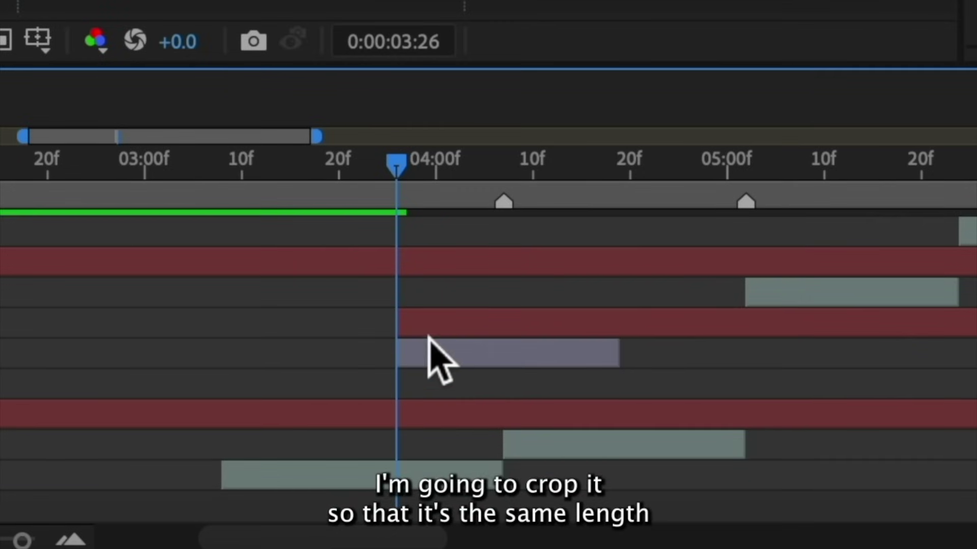
pyautogui.click(428, 335)
pyautogui.moveTo(560, 206); pyautogui.dragTo(621, 206)
pyautogui.hotkey('ctrl', 'shift', 'd')
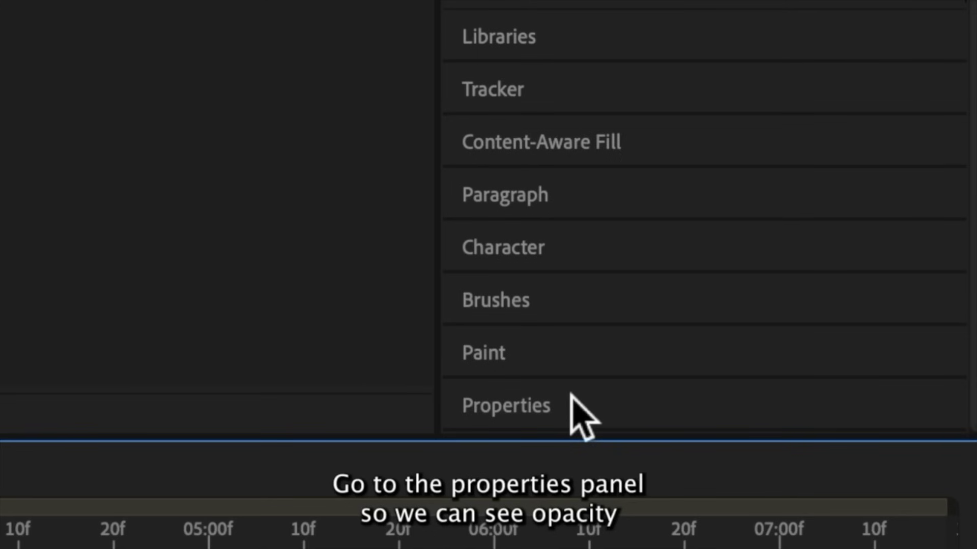
# Keyframe the solid's Opacity at 0%, 75% at 04:07, and 0% at 04:18
pyautogui.click(571, 395)
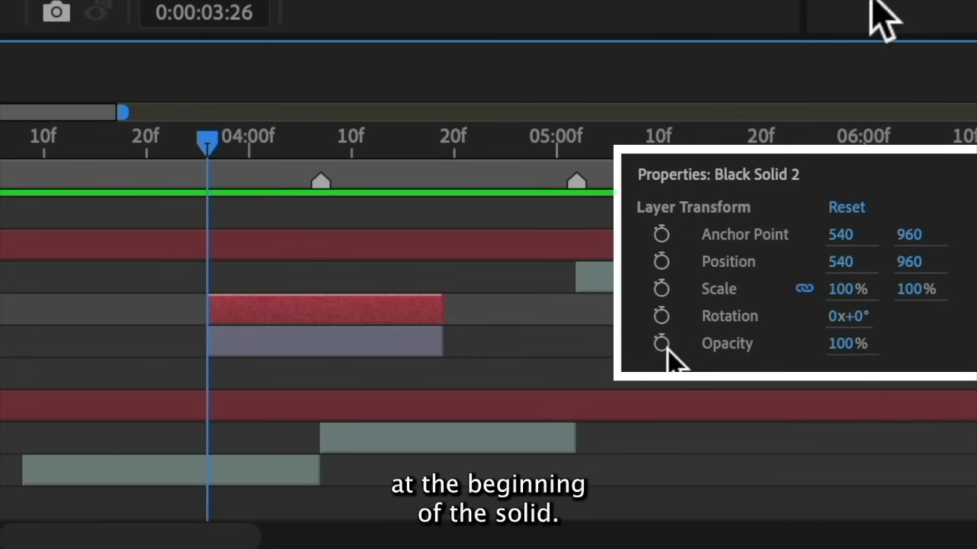
pyautogui.click(661, 344)
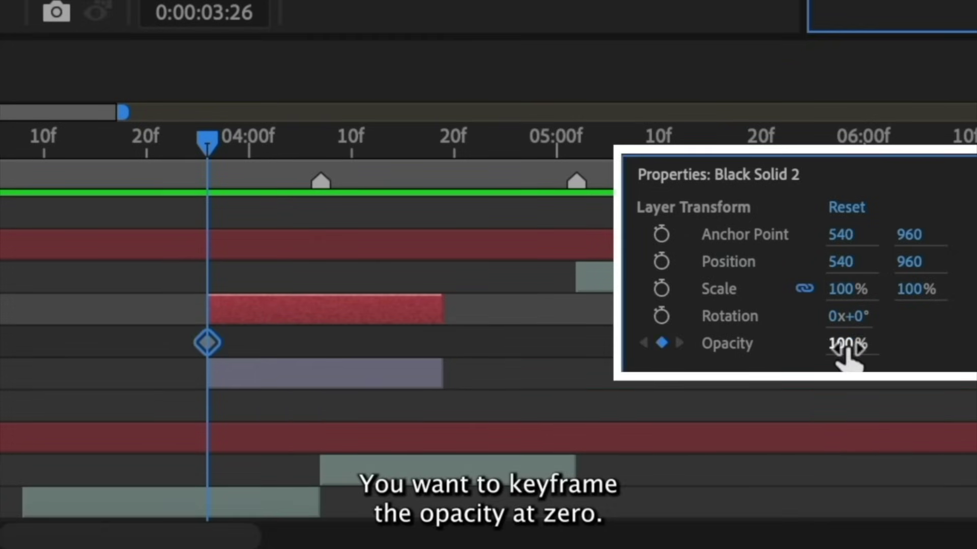
pyautogui.moveTo(846, 350); pyautogui.dragTo(737, 349)
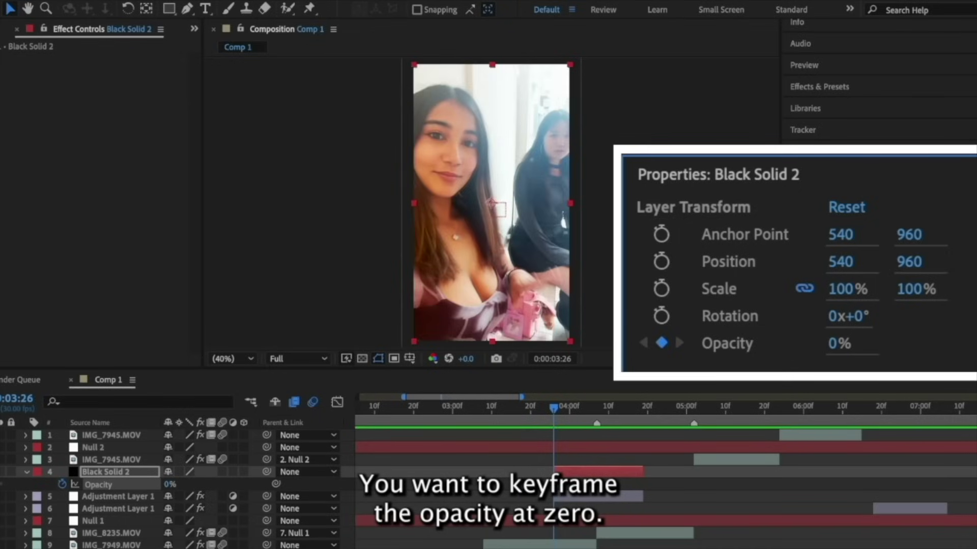
pyautogui.click(596, 403)
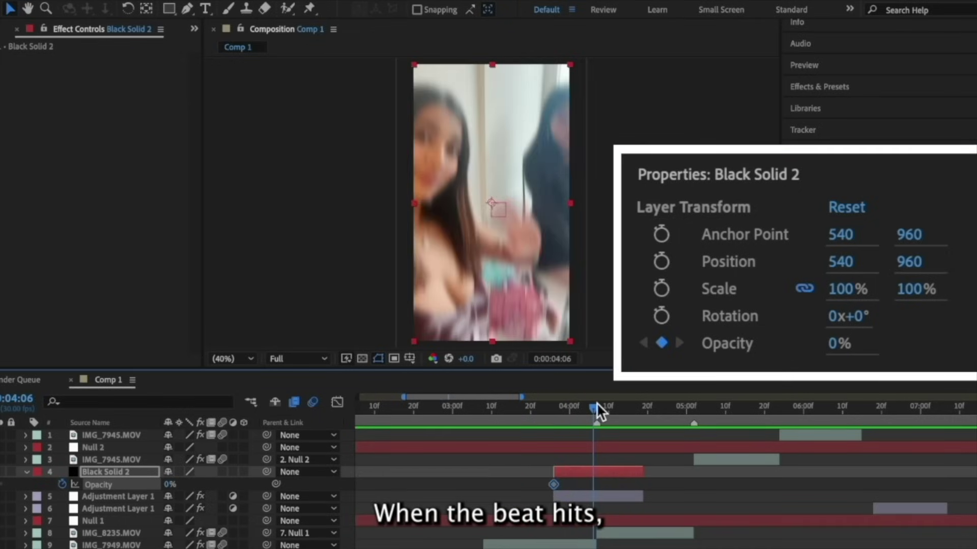
pyautogui.click(840, 344)
pyautogui.write('75')
pyautogui.press('Return')
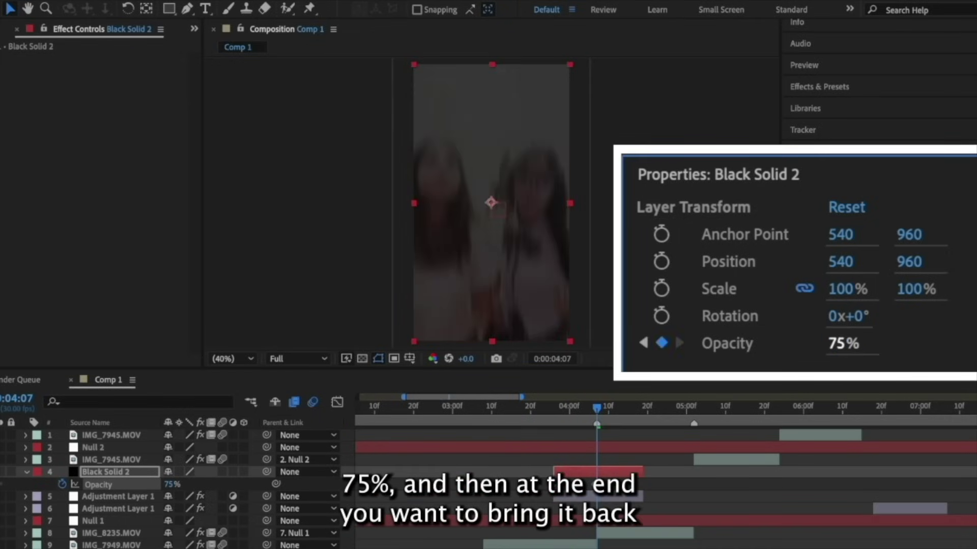
pyautogui.moveTo(596, 405); pyautogui.dragTo(641, 402)
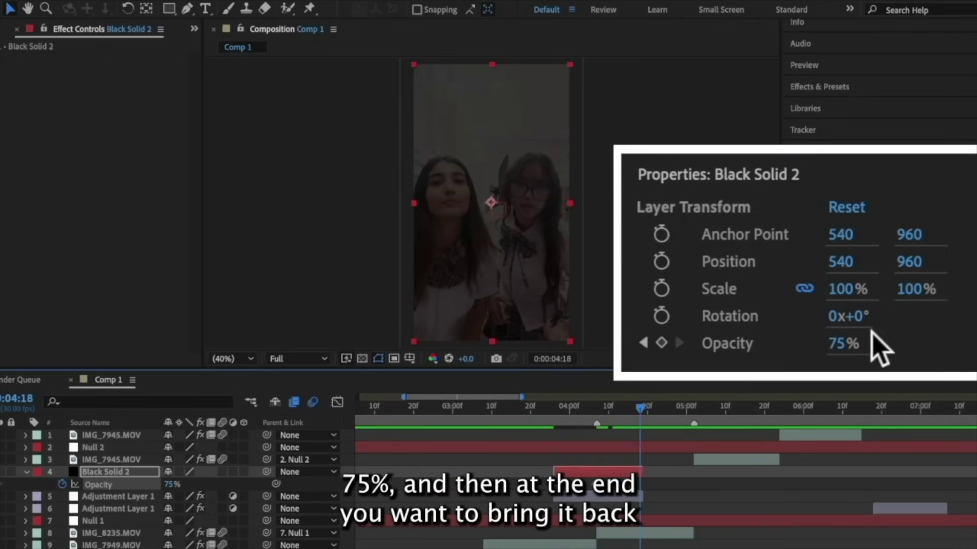
pyautogui.click(844, 344)
pyautogui.write('0')
pyautogui.press('Return')
# Ease the Opacity keyframes and shape the speed graph (middle ~8%/7%, first out ~68%, last in ~73%)
pyautogui.rightClick(640, 484)
pyautogui.moveTo(722, 546)
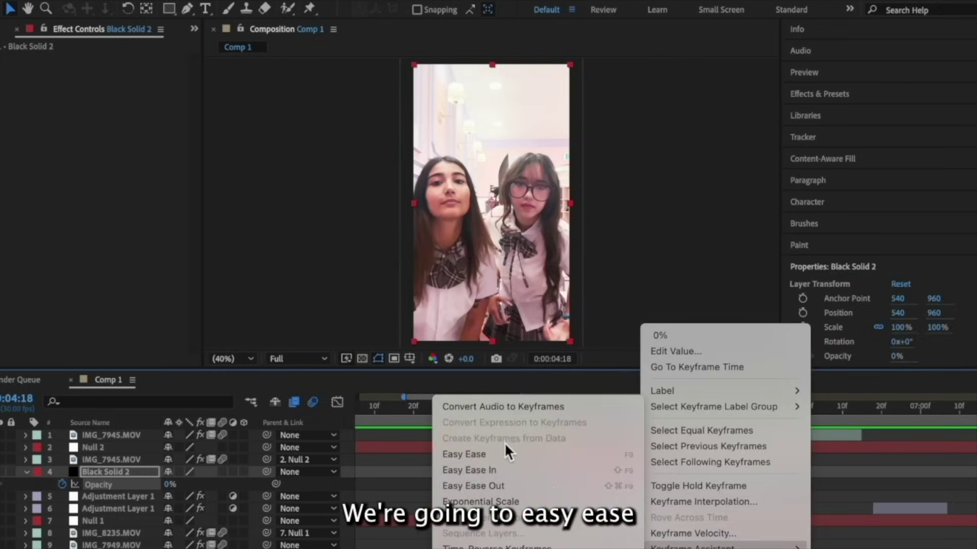
pyautogui.click(506, 451)
pyautogui.click(336, 403)
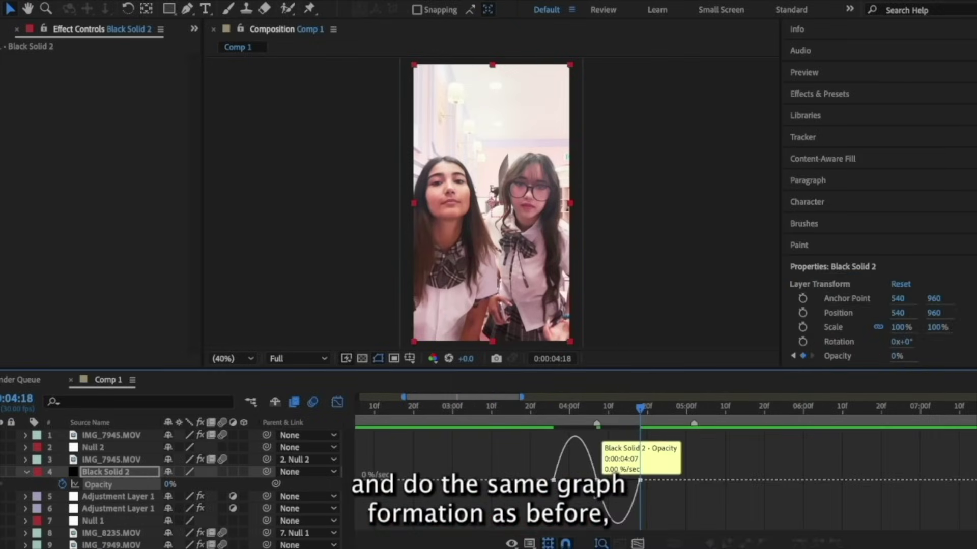
pyautogui.moveTo(591, 480); pyautogui.dragTo(595, 482)
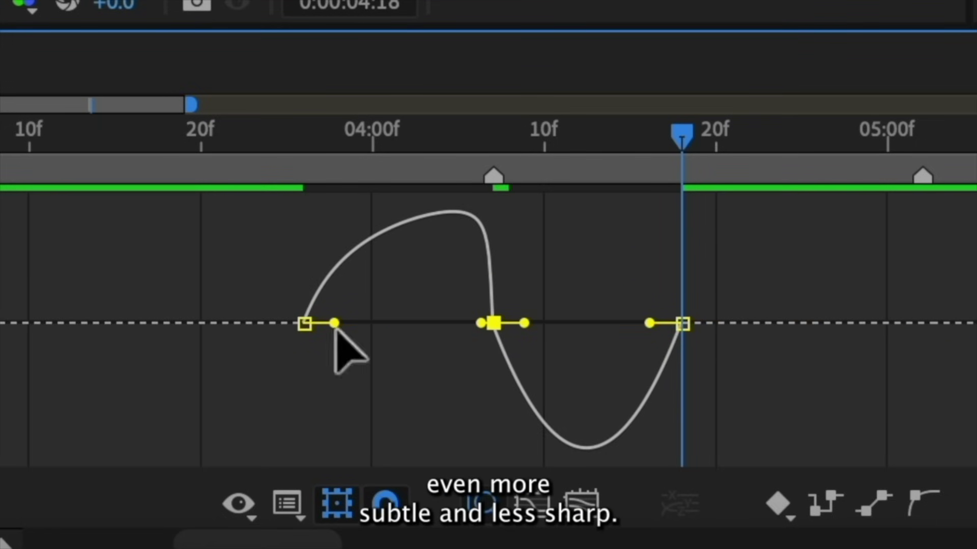
pyautogui.moveTo(334, 326); pyautogui.dragTo(364, 325)
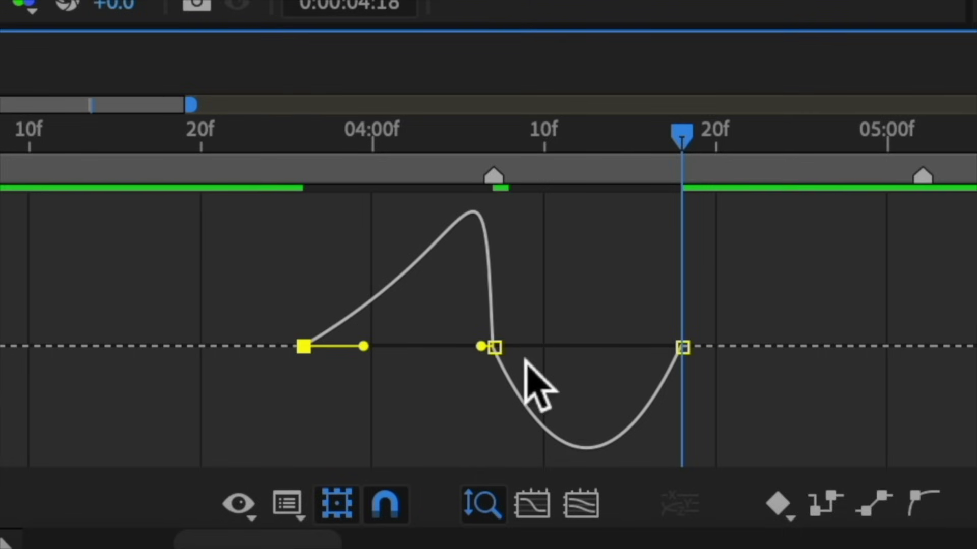
pyautogui.moveTo(526, 346); pyautogui.dragTo(505, 347)
pyautogui.moveTo(650, 347); pyautogui.dragTo(613, 347)
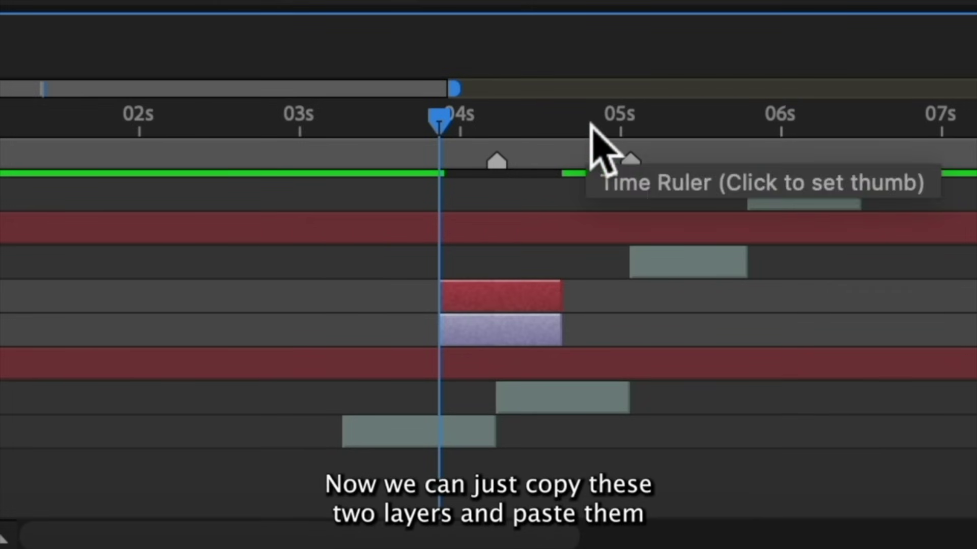
# Paste the flash solid and blur adjustment layer at the next clip cut and align them
pyautogui.moveTo(589, 126); pyautogui.dragTo(631, 127)
pyautogui.hotkey('ctrl', 'v')
pyautogui.moveTo(511, 244)
pyautogui.mouseDown()
pyautogui.moveTo(611, 230)
pyautogui.moveTo(588, 228)
pyautogui.mouseUp()
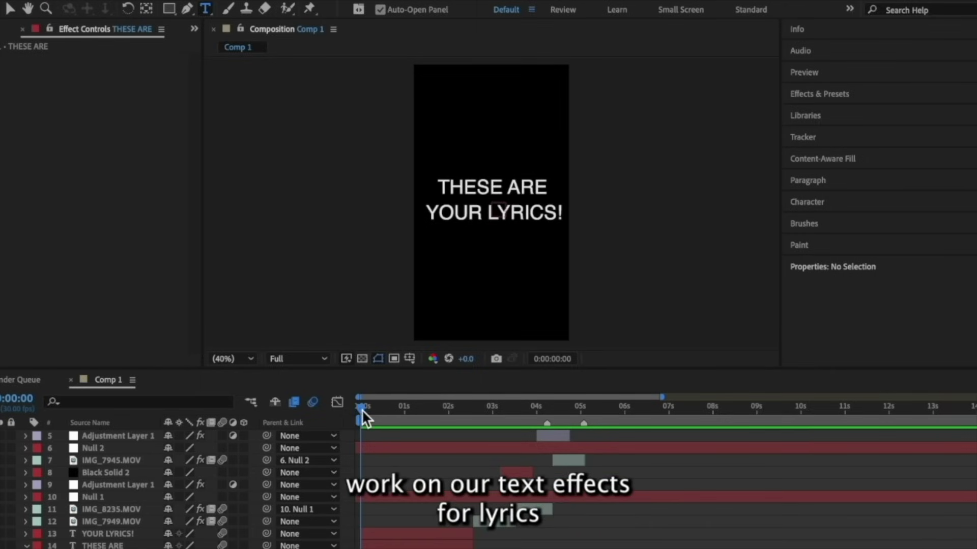
# Select the YOUR LYRICS! text layer and search the presets for 'blur'
pyautogui.click(363, 409)
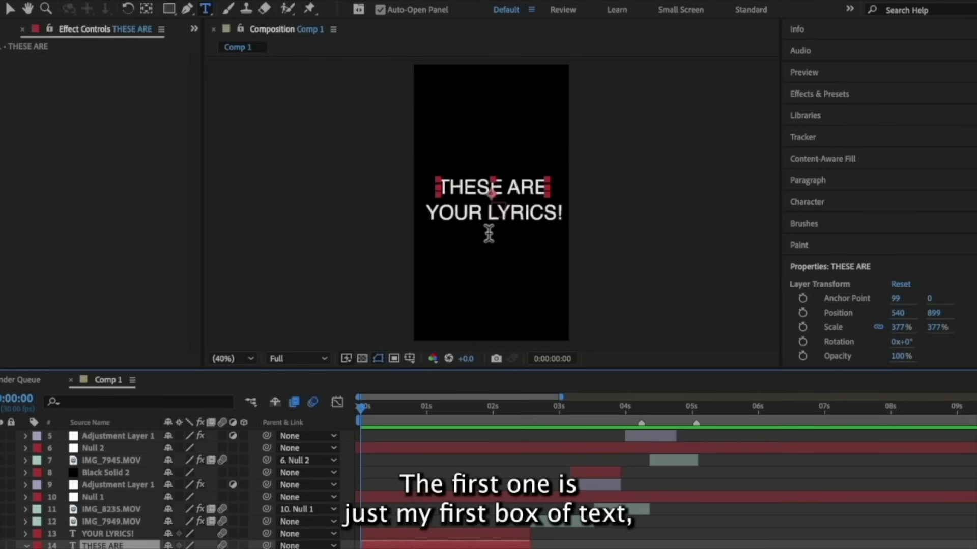
pyautogui.click(413, 534)
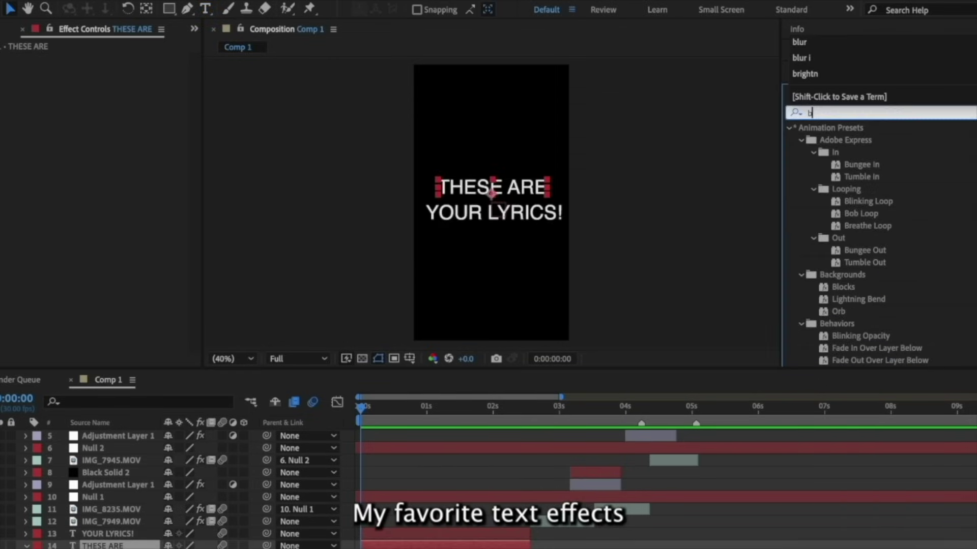
pyautogui.write('lur')
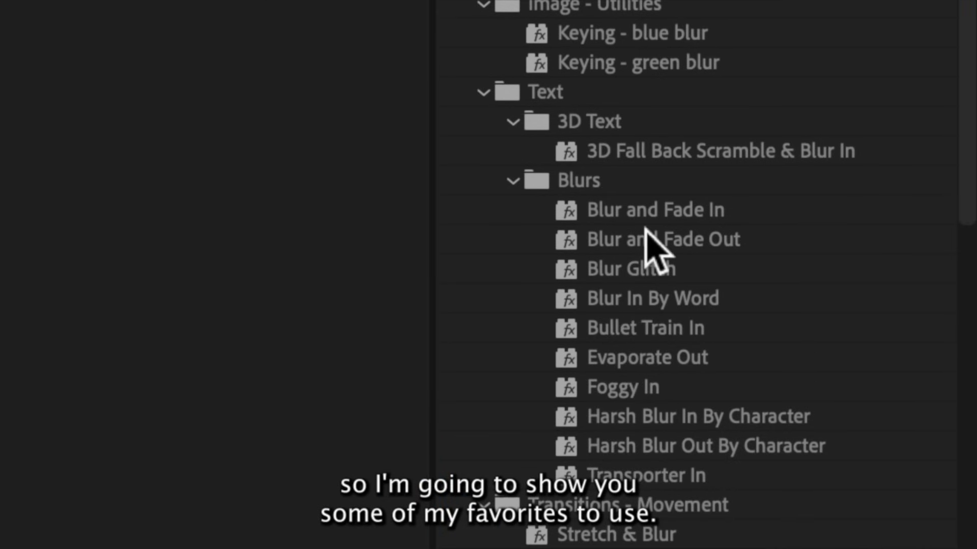
# Apply Blur and Fade In to THESE ARE, tighten its keyframes, and ease them
pyautogui.click(657, 215)
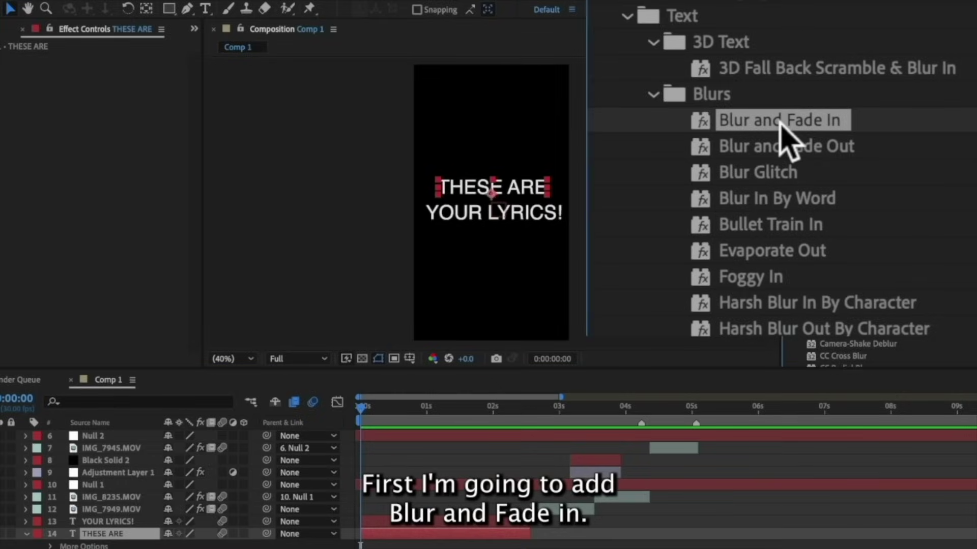
pyautogui.doubleClick(781, 125)
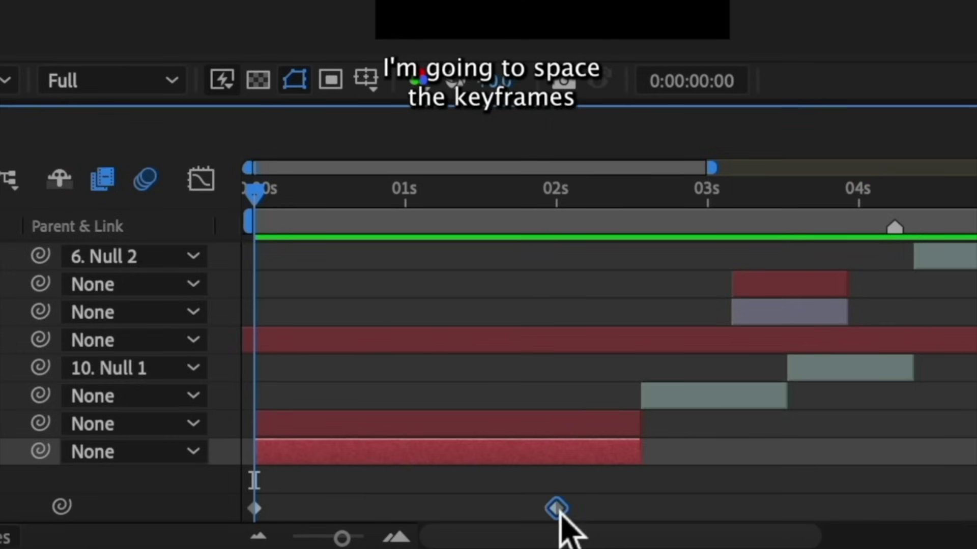
pyautogui.moveTo(559, 509); pyautogui.dragTo(399, 509)
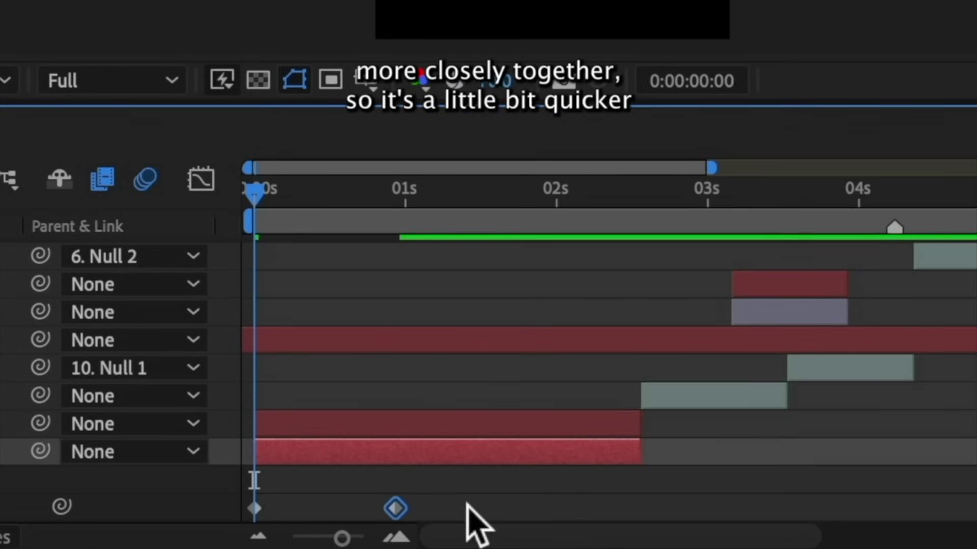
pyautogui.moveTo(469, 518); pyautogui.dragTo(242, 529)
pyautogui.rightClick(255, 508)
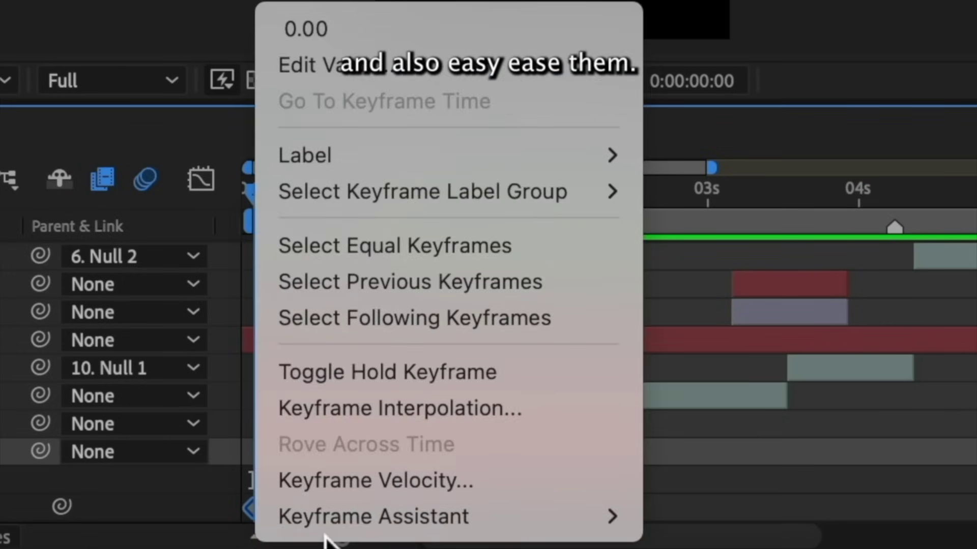
pyautogui.moveTo(325, 516)
pyautogui.click(788, 301)
# Retime the Offset keyframe, apply Foggy In to THESE ARE, and ease the Offset keyframes
pyautogui.rightClick(385, 534)
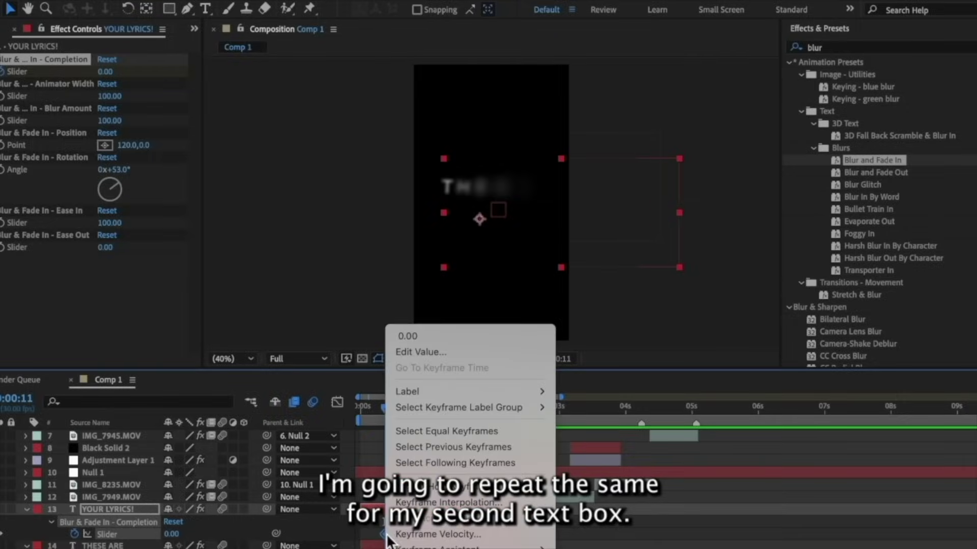
pyautogui.moveTo(407, 544)
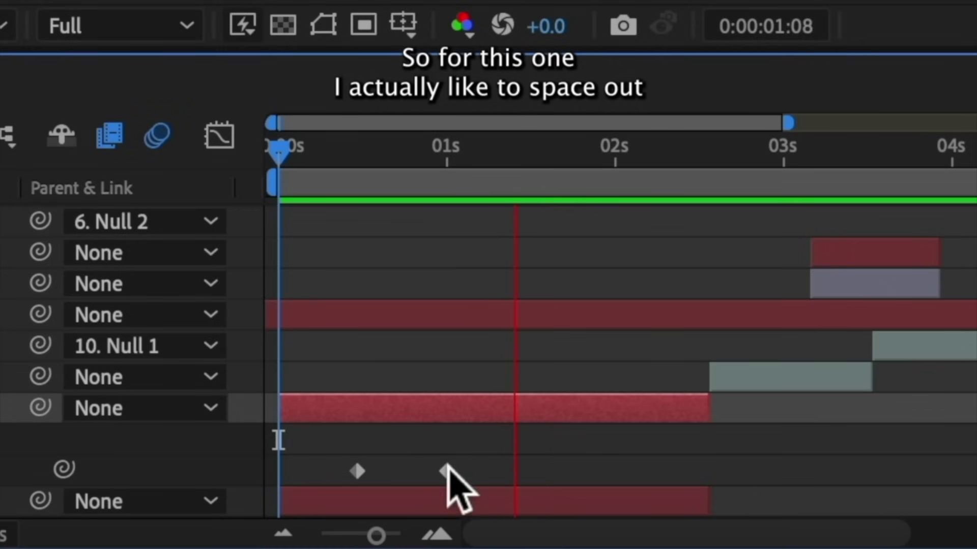
pyautogui.moveTo(426, 534); pyautogui.dragTo(450, 535)
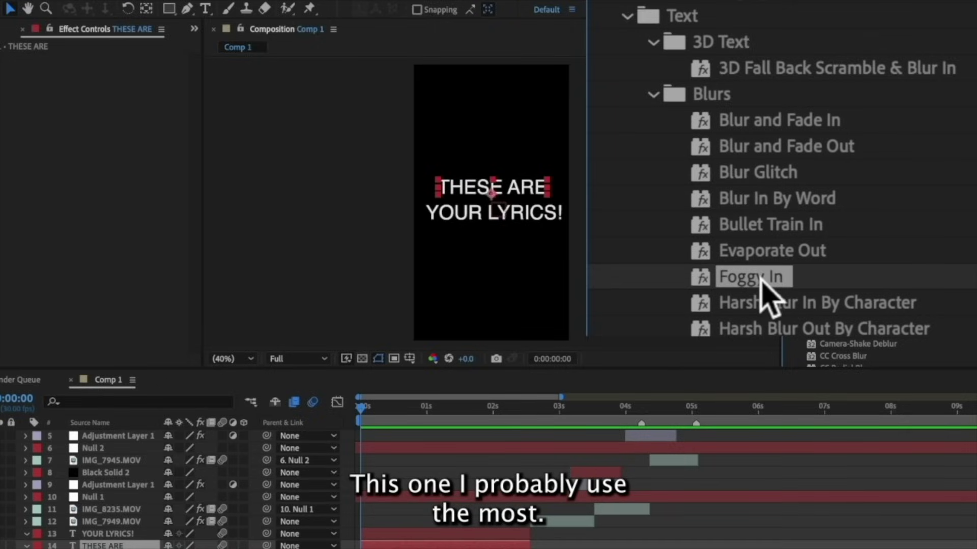
pyautogui.doubleClick(761, 279)
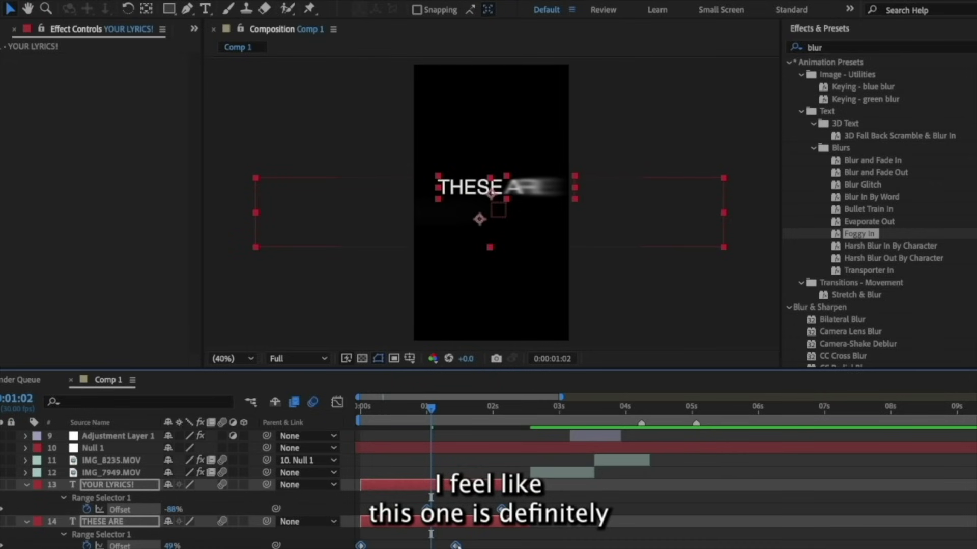
pyautogui.rightClick(455, 545)
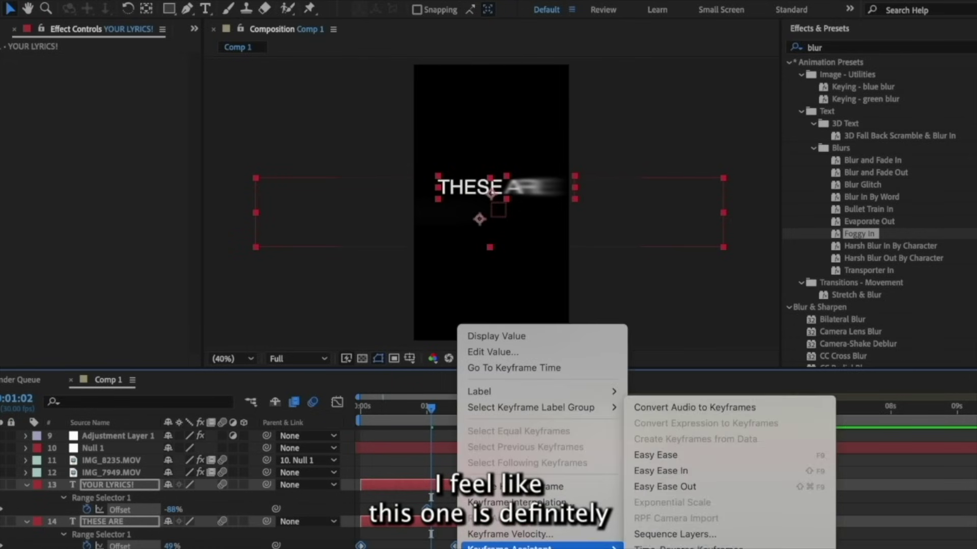
pyautogui.click(659, 452)
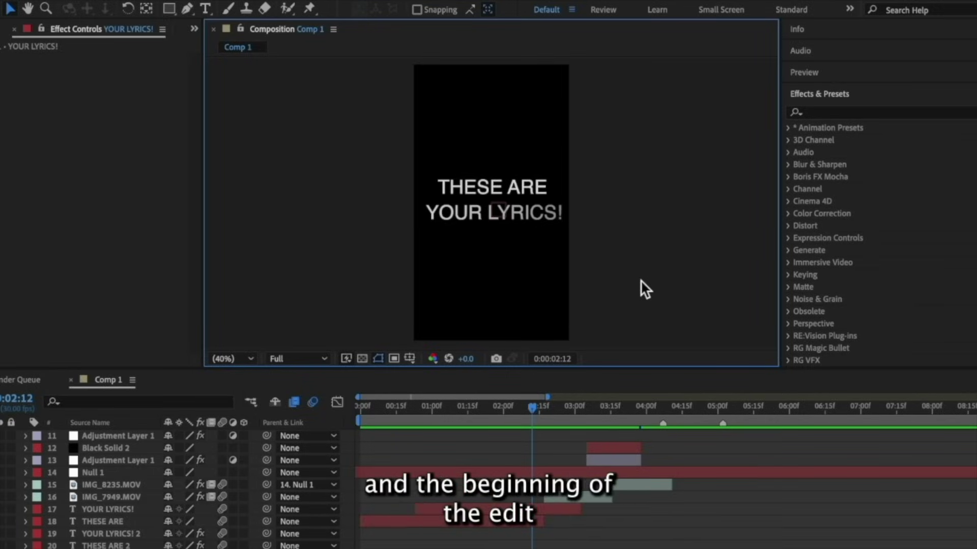
# Search presets for 'explod', extend both text layers to about 03:08, and move them above the first clip
pyautogui.click(839, 112)
pyautogui.write('explod')
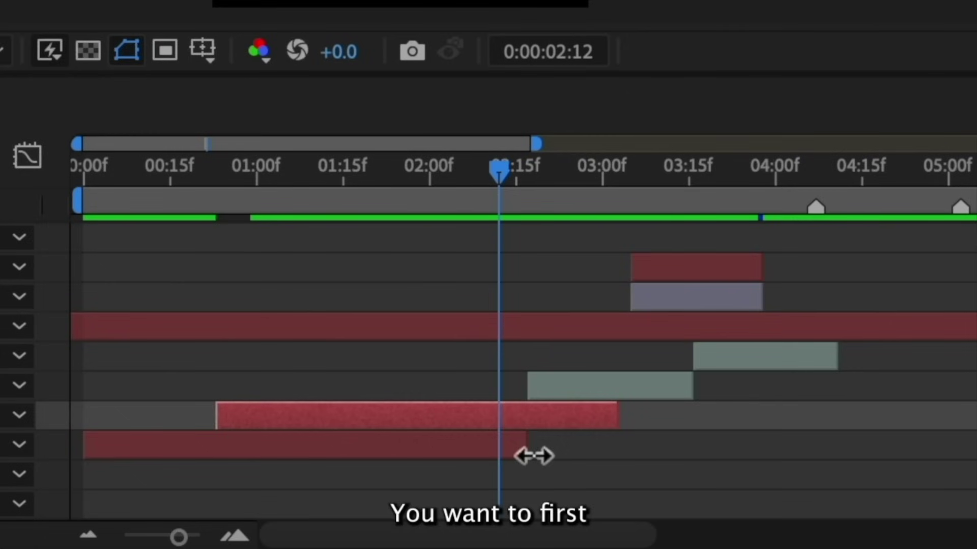
pyautogui.moveTo(532, 456); pyautogui.dragTo(654, 453)
pyautogui.click(637, 417)
pyautogui.moveTo(637, 416); pyautogui.dragTo(664, 416)
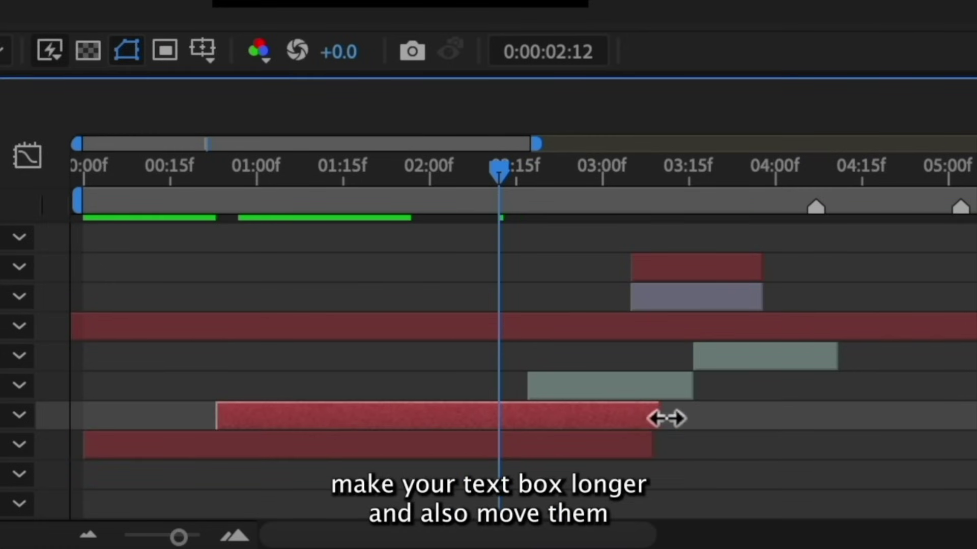
pyautogui.keyDown('shift'); pyautogui.click(611, 446); pyautogui.keyUp('shift')
pyautogui.moveTo(611, 446); pyautogui.dragTo(610, 387)
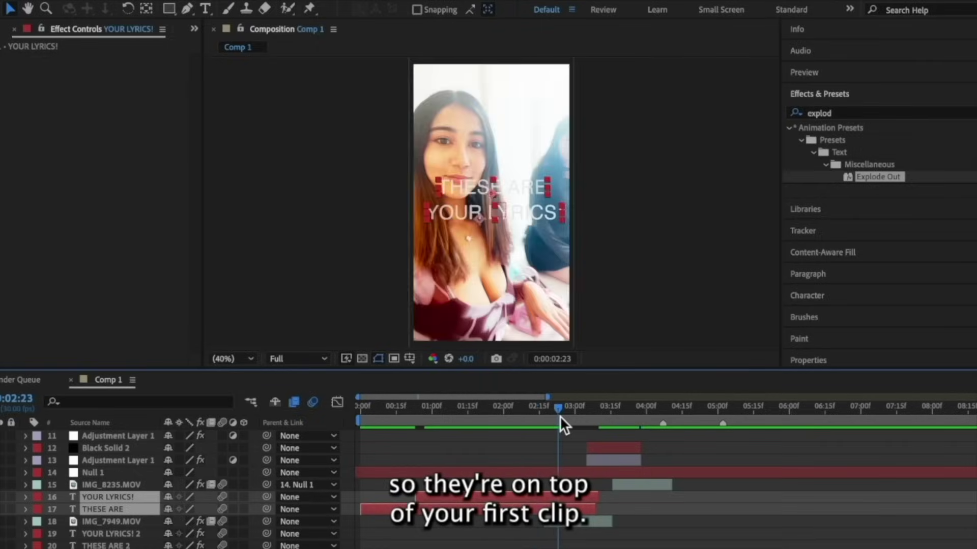
# At the teal clip's start, choose the Fluorescent Light preset for the lyrics
pyautogui.moveTo(499, 170); pyautogui.dragTo(529, 170)
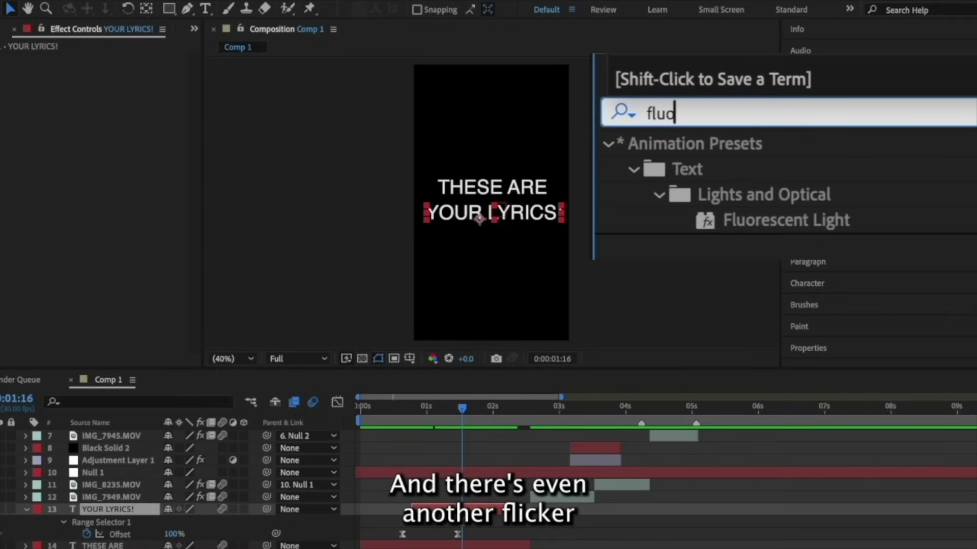
pyautogui.press('BackSpace')
pyautogui.write('o')
pyautogui.click(765, 222)
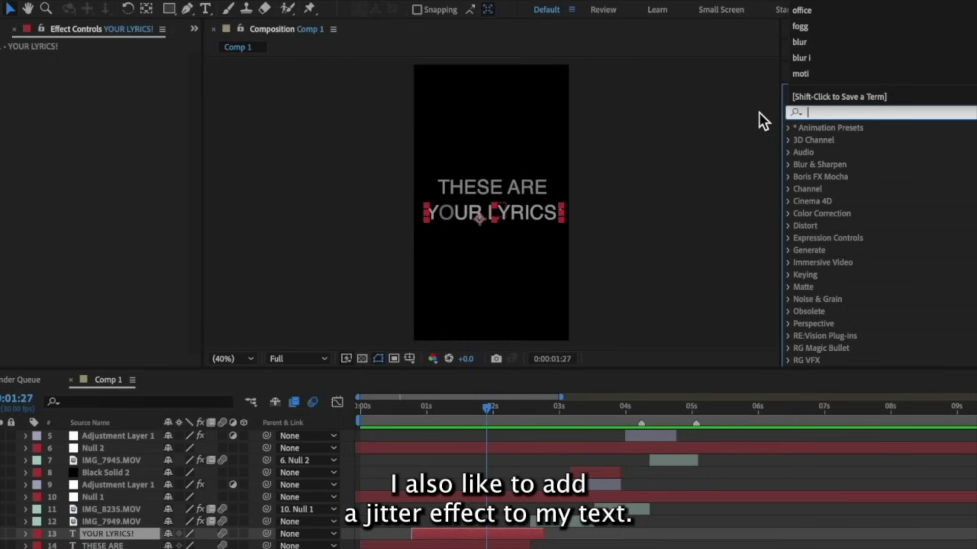
# Apply Turbulent Displace to YOUR LYRICS! with Amount 20 and Size 15
pyautogui.write('turbu')
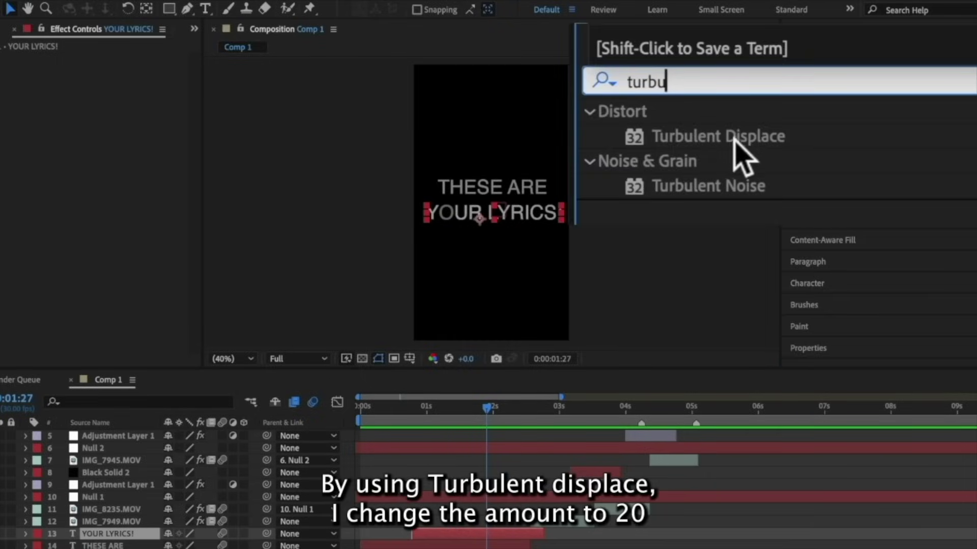
pyautogui.doubleClick(733, 138)
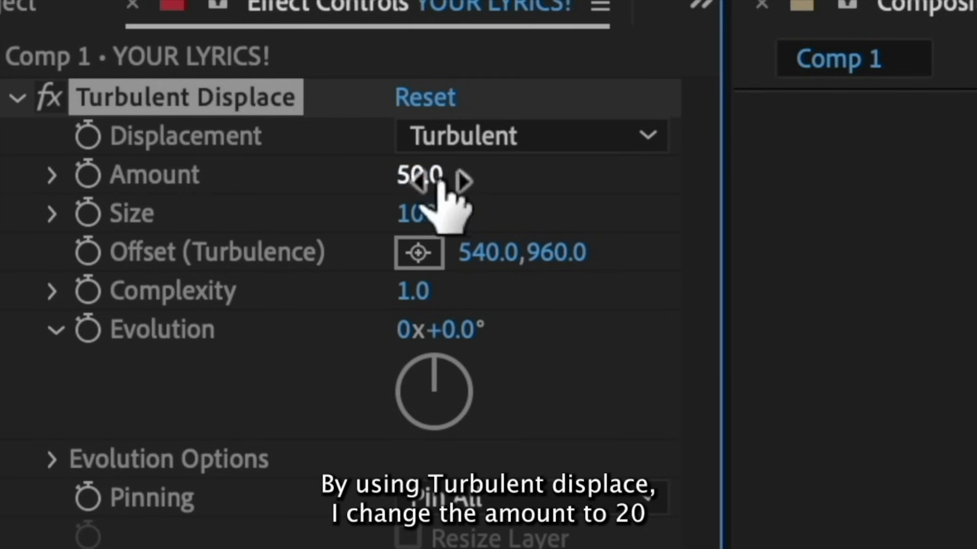
pyautogui.click(105, 84)
pyautogui.write('20')
pyautogui.press('Return')
pyautogui.click(108, 96)
pyautogui.write('15')
pyautogui.press('Return')
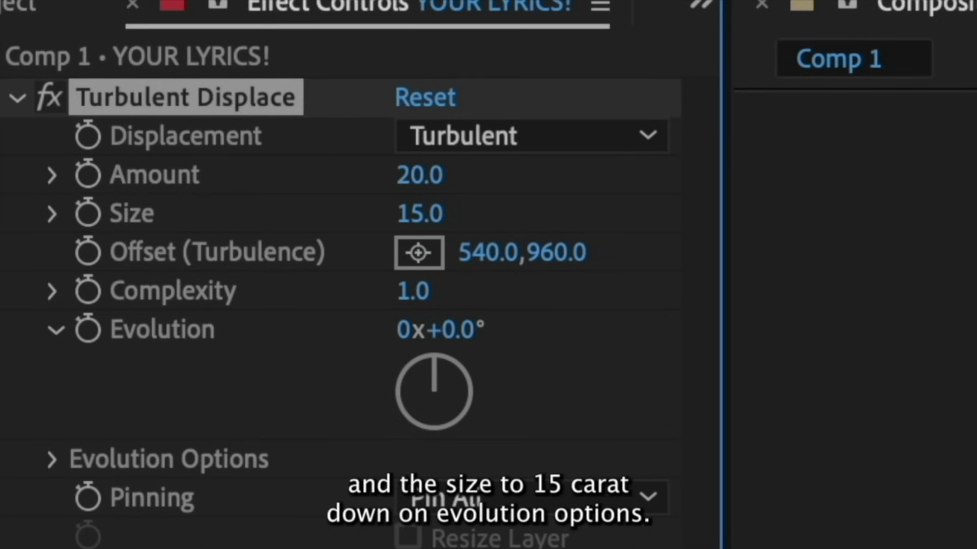
# Drive Random Seed with a time-based expression and paste the effect onto THESE ARE
pyautogui.click(53, 461)
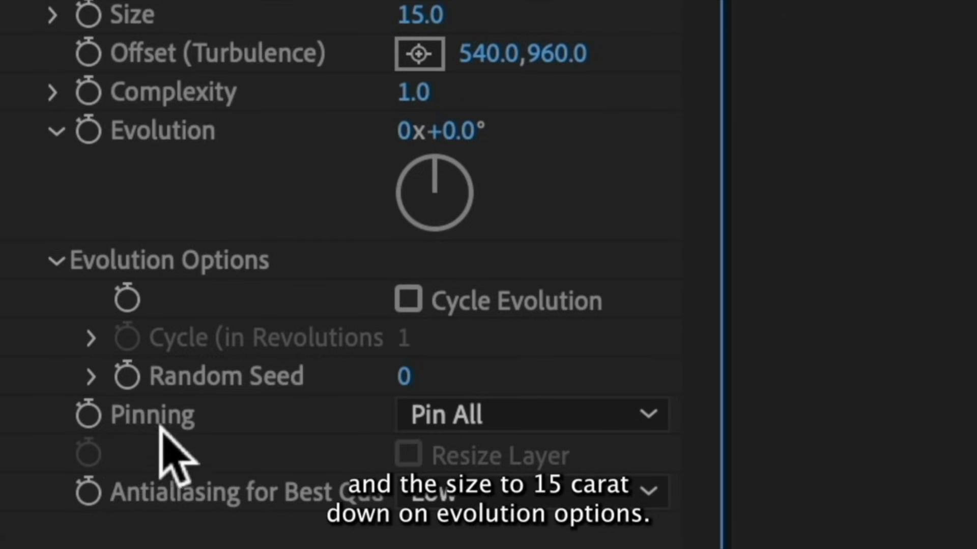
pyautogui.keyDown('alt'); pyautogui.click(127, 376); pyautogui.keyUp('alt')
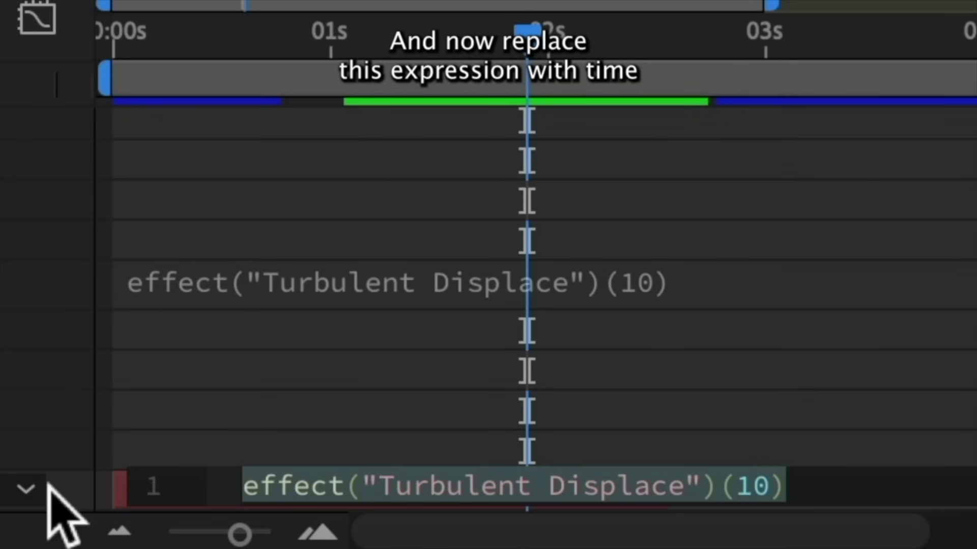
pyautogui.write('time*')
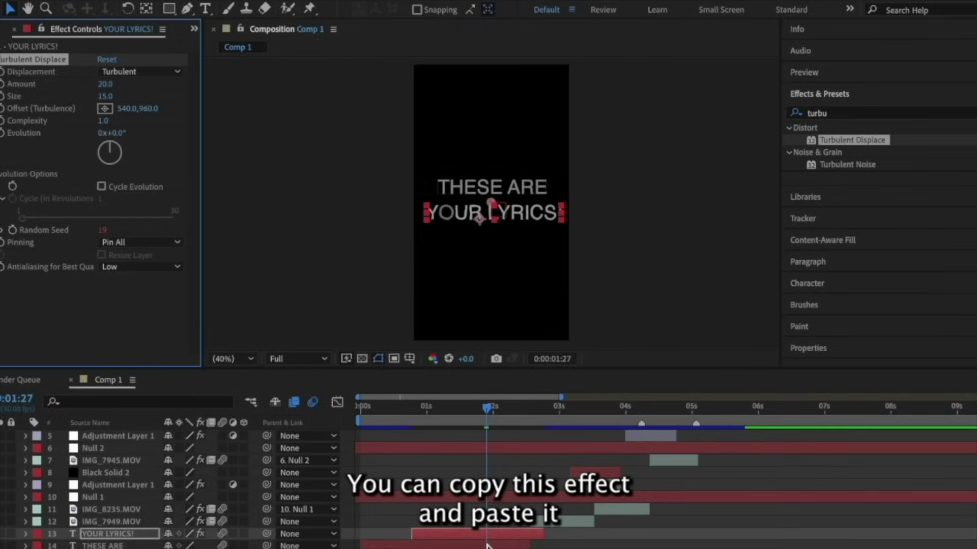
pyautogui.click(487, 546)
pyautogui.hotkey('ctrl', 'v')
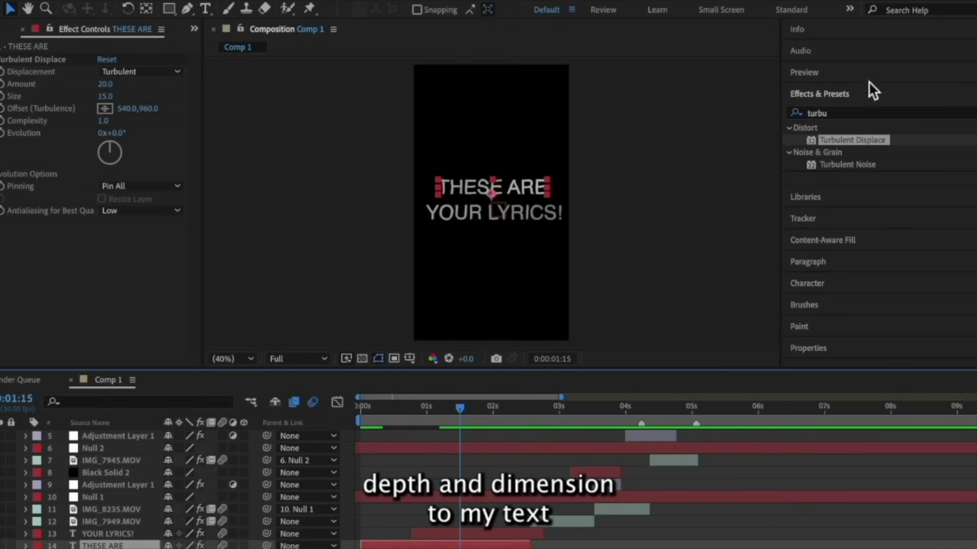
# Apply Bevel Alpha to the THESE ARE text with an edge thickness of 5
pyautogui.doubleClick(816, 113)
pyautogui.press('BackSpace')
pyautogui.write('bevel al')
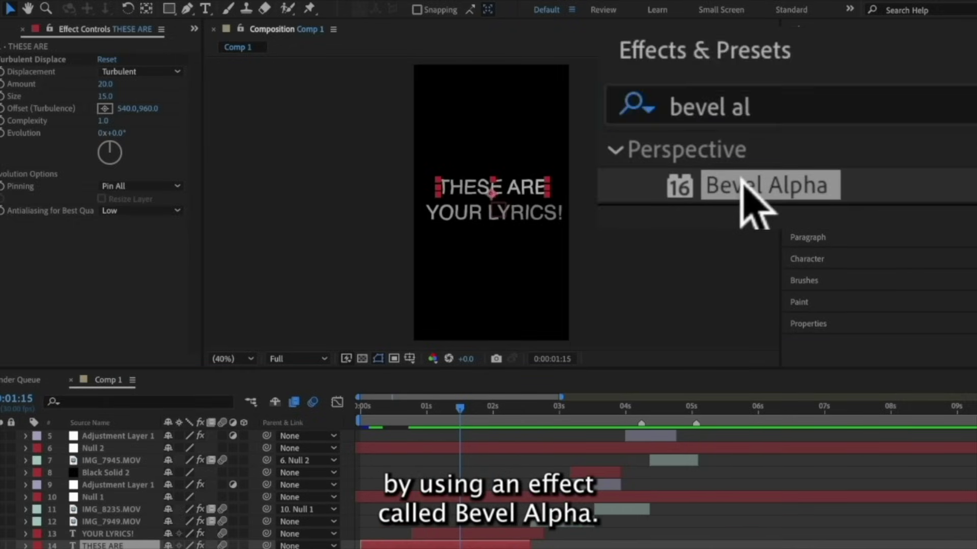
pyautogui.doubleClick(741, 178)
pyautogui.write('5')
pyautogui.press('Return')
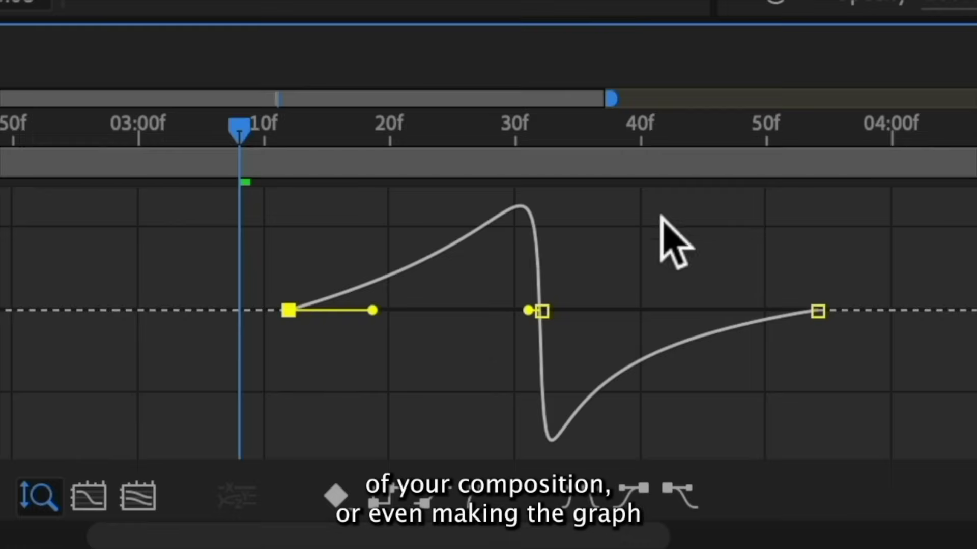
# Select the last keyframe in the Graph Editor to reshape its speed curve
pyautogui.click(817, 310)
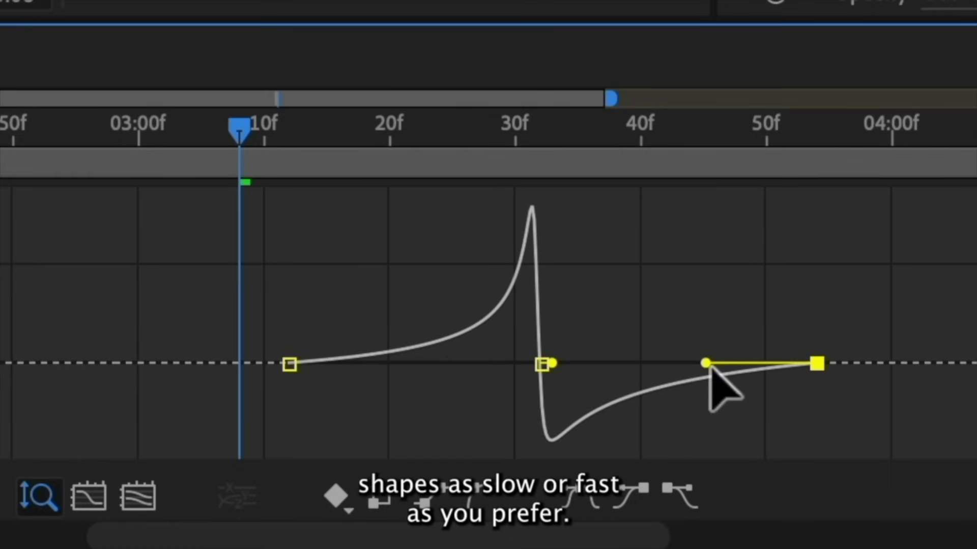